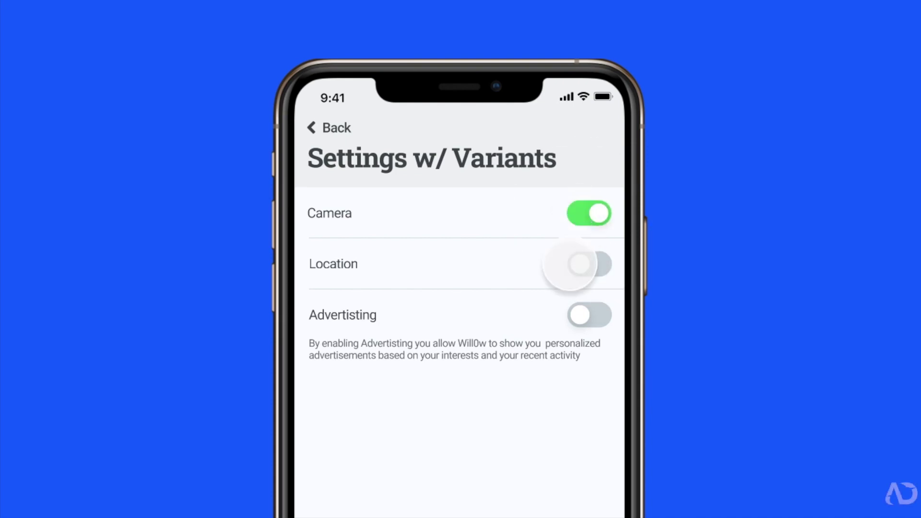
Try the Advertisting, Location and Camera switches in the Settings w/ Variants prototype.
{"action": "left_click", "coordinate": [589, 315]}
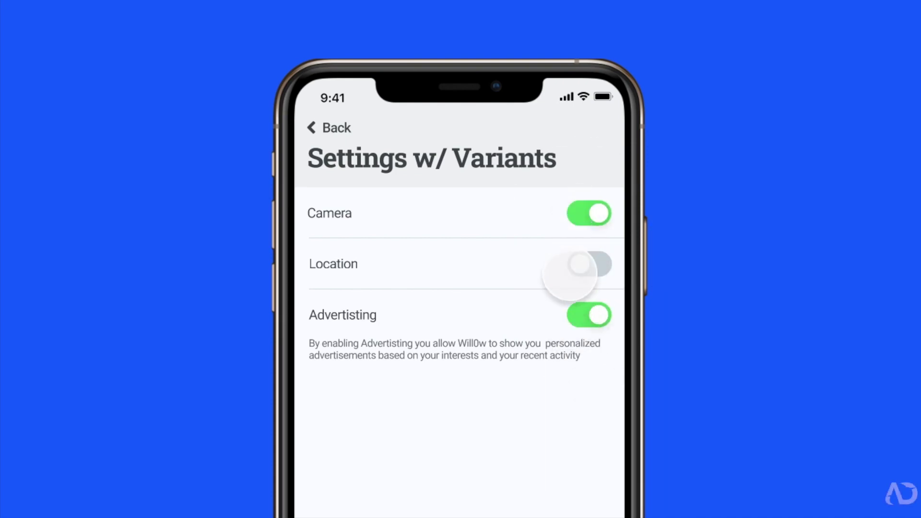
{"action": "left_click", "coordinate": [589, 264]}
{"action": "left_click", "coordinate": [577, 212]}
{"action": "left_click", "coordinate": [589, 315]}
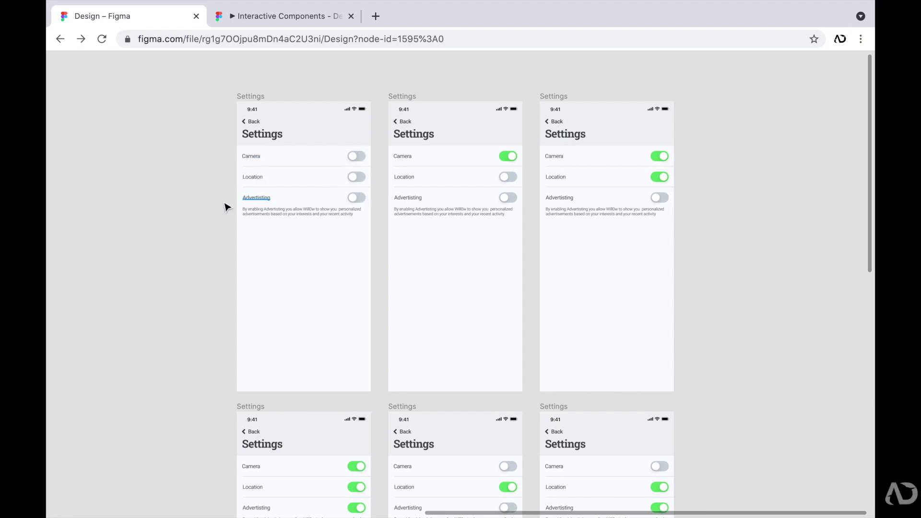
Review all the Settings frames and show the prototype connections between them.
{"action": "key", "text": "shift+1"}
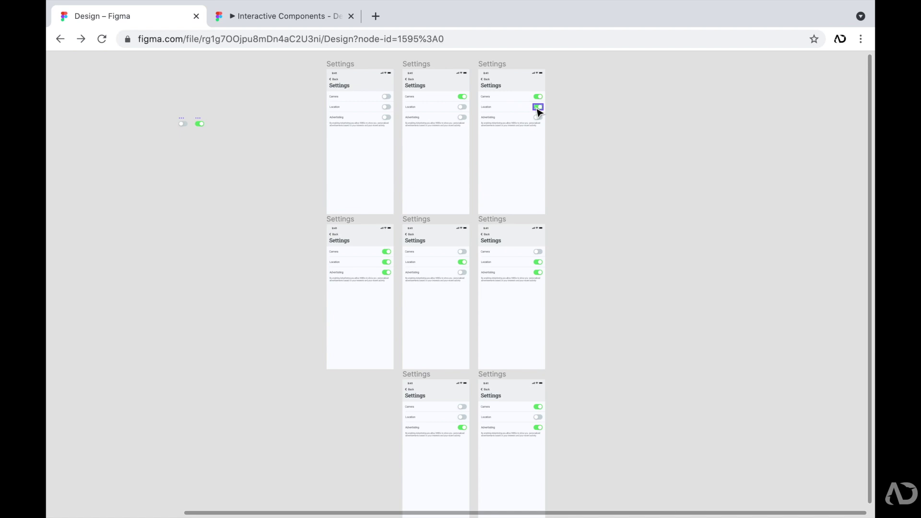
{"action": "scroll", "coordinate": [574, 342], "scroll_direction": "down", "scroll_amount": 1}
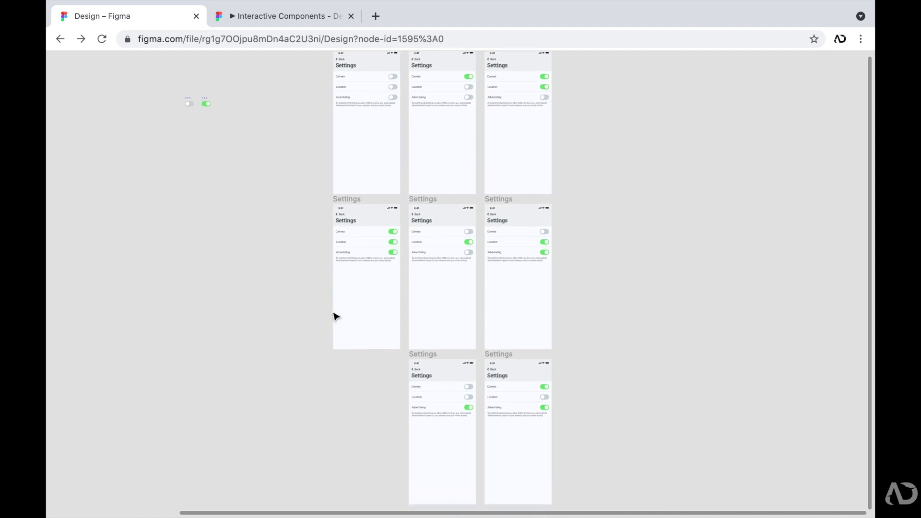
{"action": "scroll", "coordinate": [363, 428], "scroll_direction": "up", "scroll_amount": 3}
{"action": "key", "text": "ctrl+backslash"}
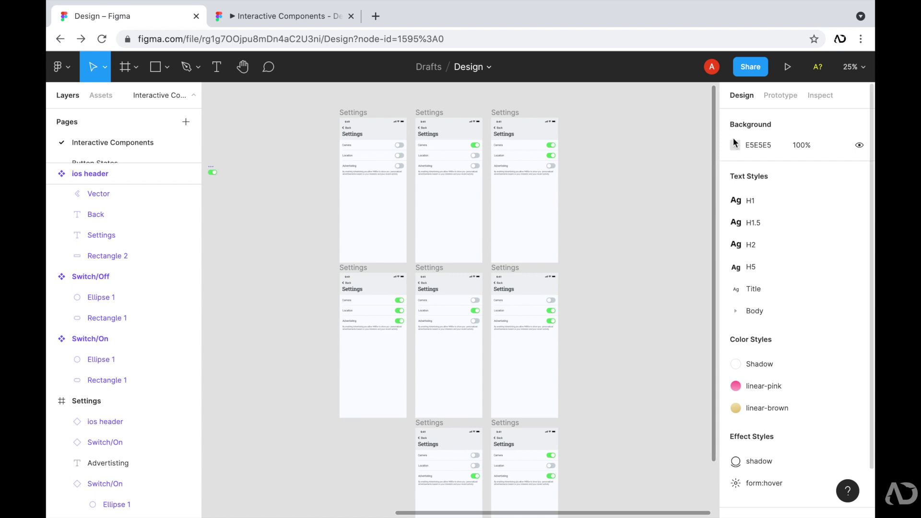
{"action": "left_click", "coordinate": [786, 96]}
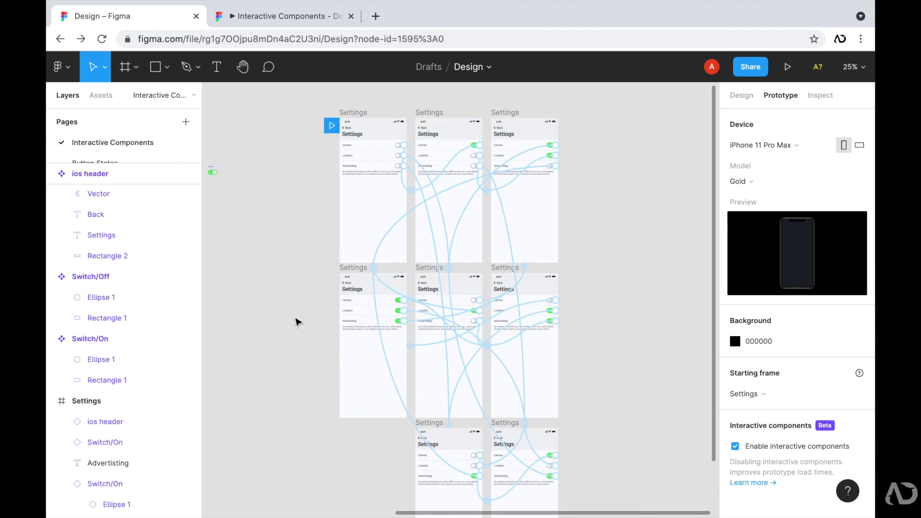
Test the Camera, Location and Advertisting switches in the running Settings prototype, and return to the Design file.
{"action": "left_click", "coordinate": [249, 23]}
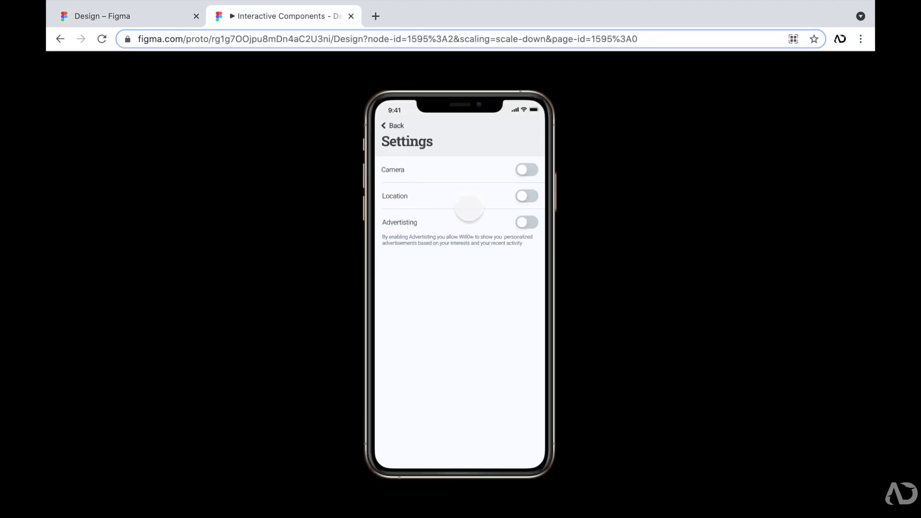
{"action": "left_click", "coordinate": [527, 170]}
{"action": "left_click", "coordinate": [526, 196]}
{"action": "left_click", "coordinate": [526, 222]}
{"action": "left_click", "coordinate": [528, 195]}
{"action": "left_click", "coordinate": [527, 170]}
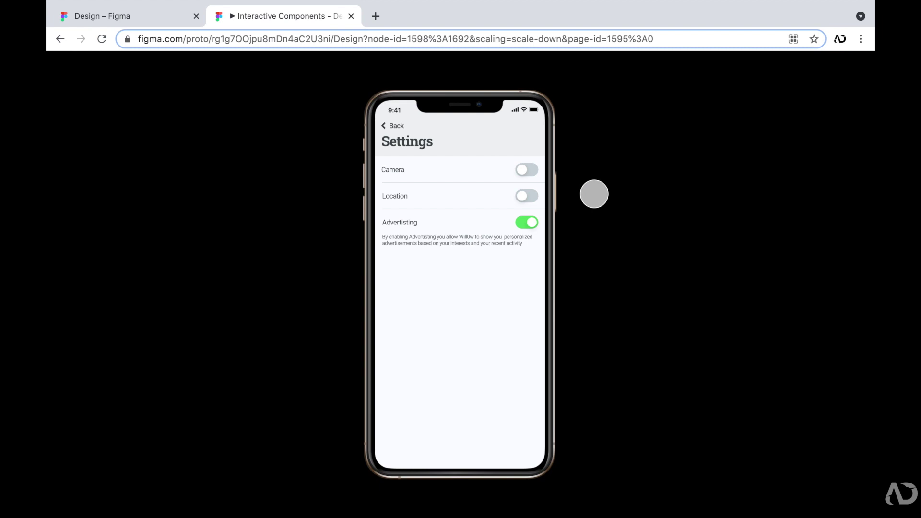
{"action": "key", "text": "ctrl+shift+Tab"}
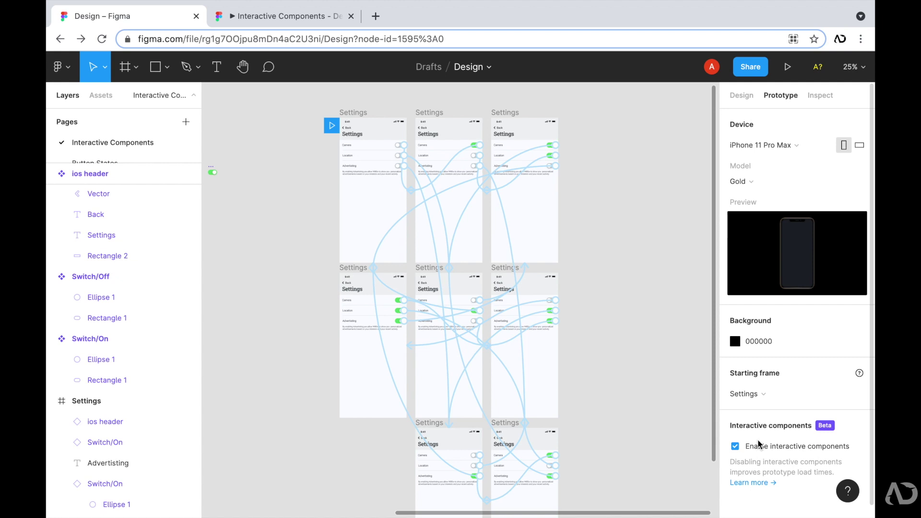
Hide the prototype connections and inspect the Camera switch instance in the first Settings frame.
{"action": "left_click", "coordinate": [667, 336]}
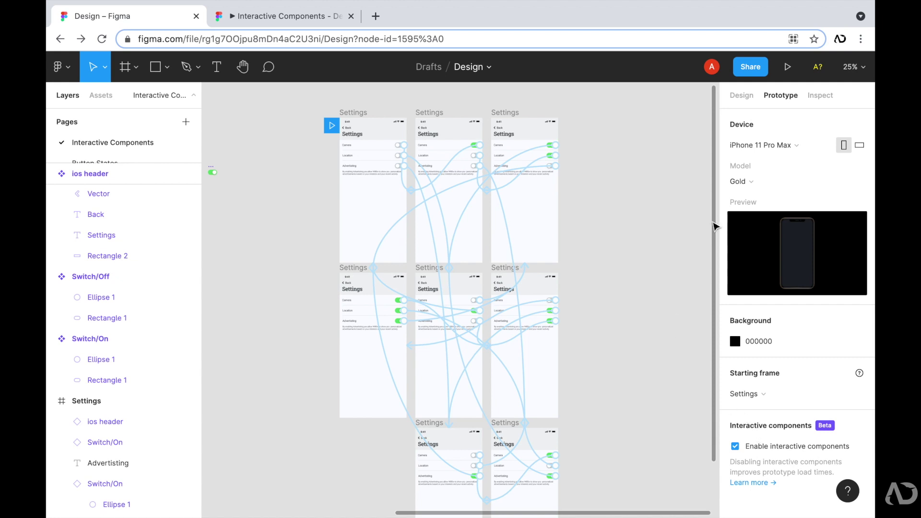
{"action": "left_click", "coordinate": [740, 98]}
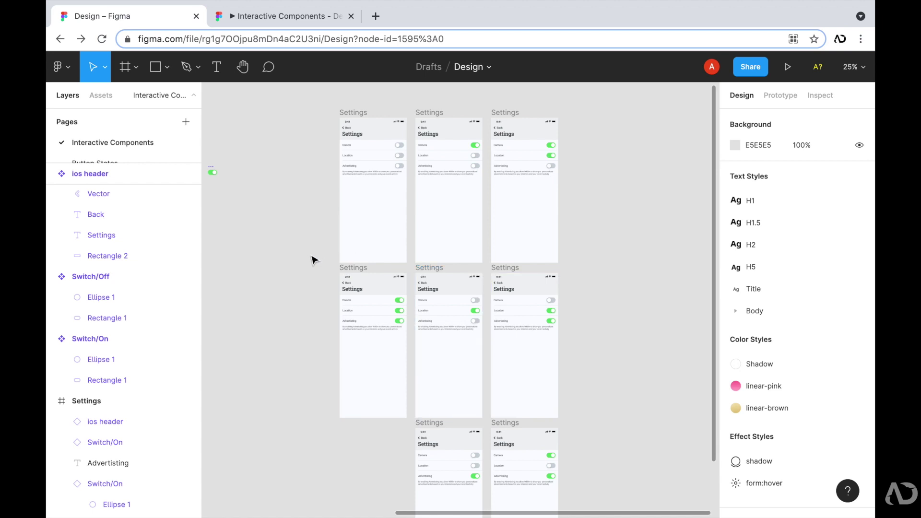
{"action": "key", "text": "shift+0"}
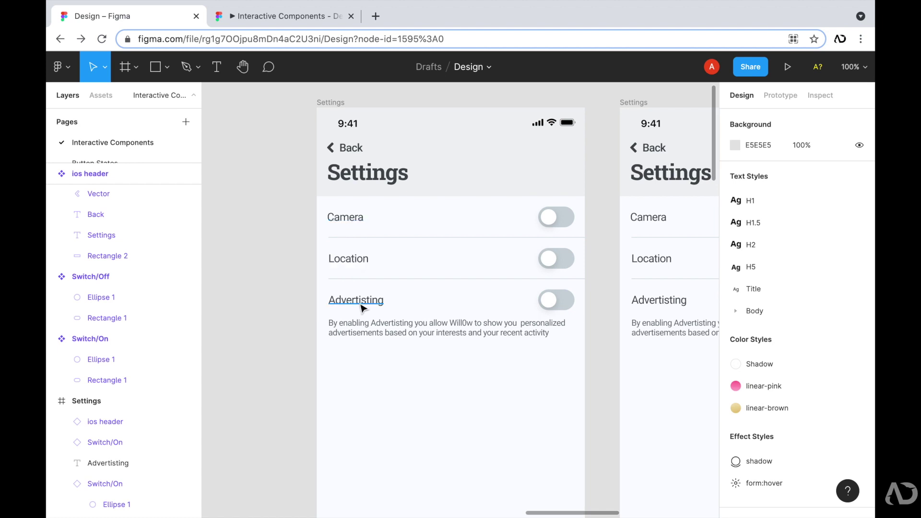
{"action": "left_click", "coordinate": [556, 223]}
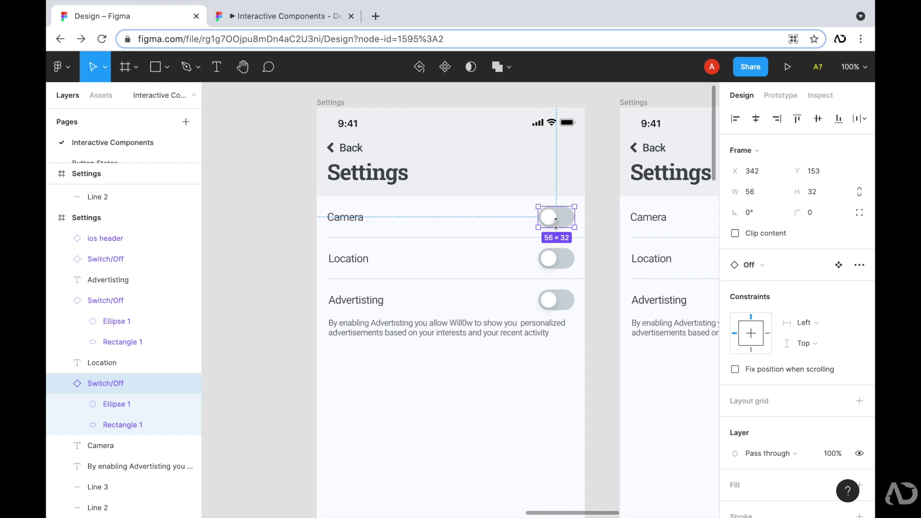
{"action": "left_click", "coordinate": [297, 249]}
Combine the Switch/Off and Switch/On components as variants of one component.
{"action": "key", "text": "minus"}
{"action": "key", "text": "shift+2"}
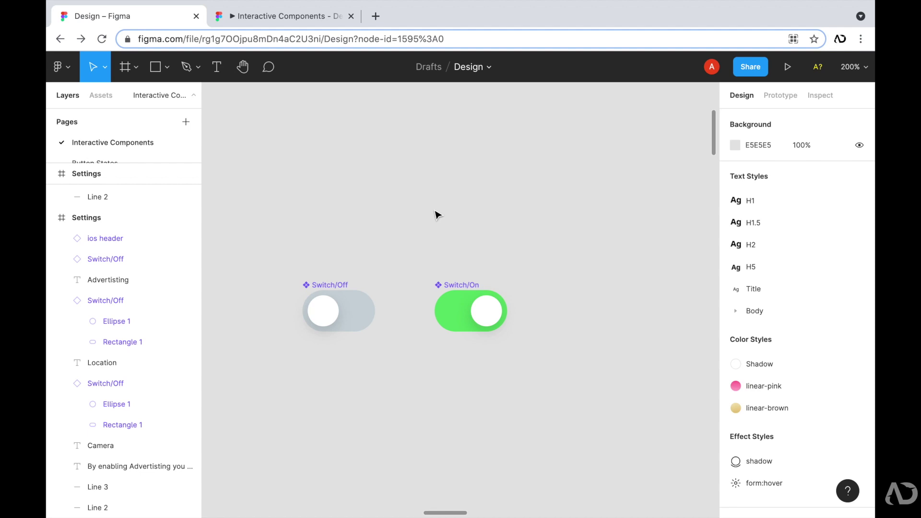
{"action": "key", "text": "shift+0"}
{"action": "left_click_drag", "start_coordinate": [328, 239], "coordinate": [554, 359]}
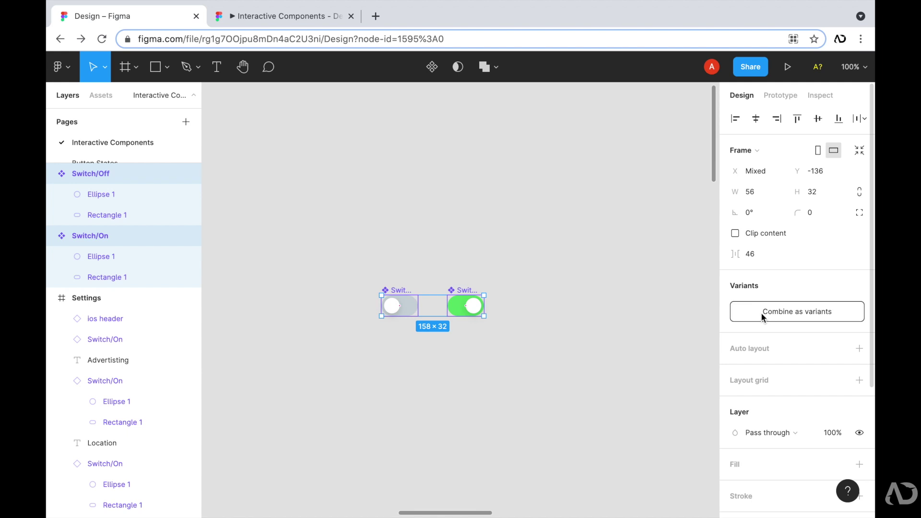
{"action": "left_click", "coordinate": [816, 312]}
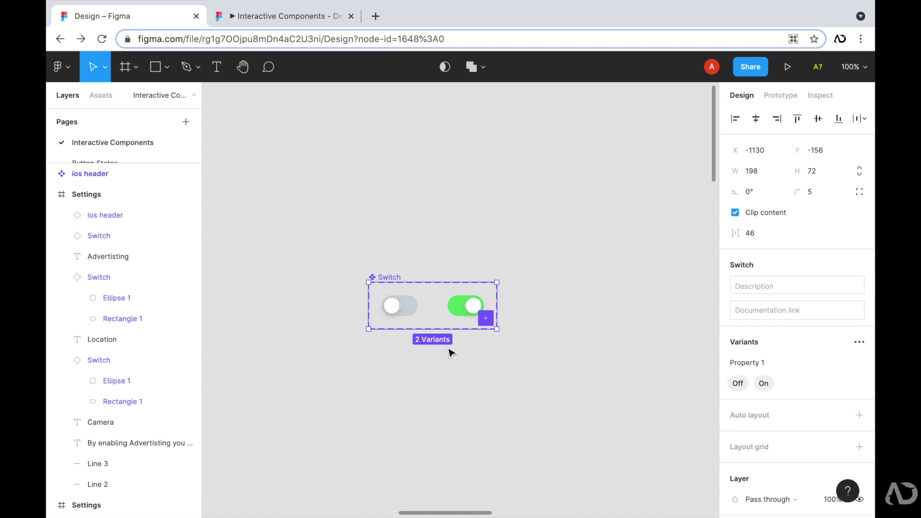
Rename the off variant of Switch as State=False and the on variant as State=True.
{"action": "left_click", "coordinate": [406, 315]}
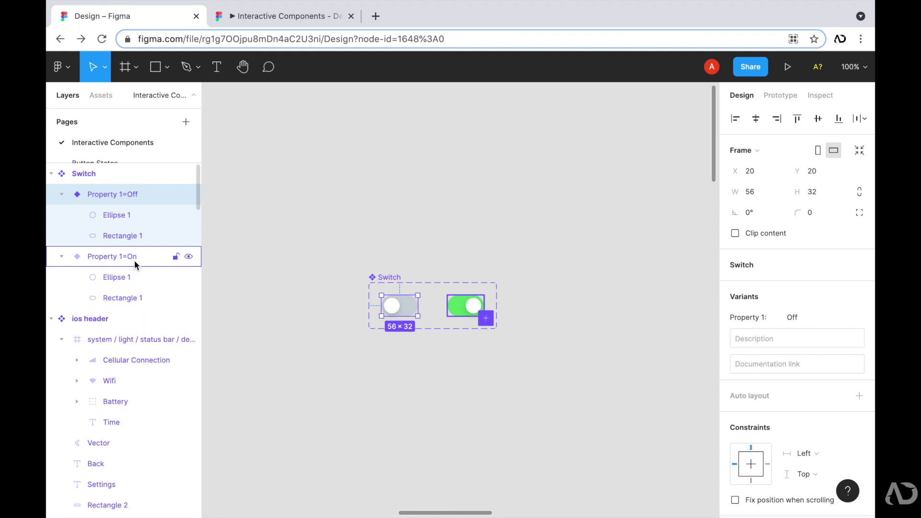
{"action": "double_click", "coordinate": [103, 198]}
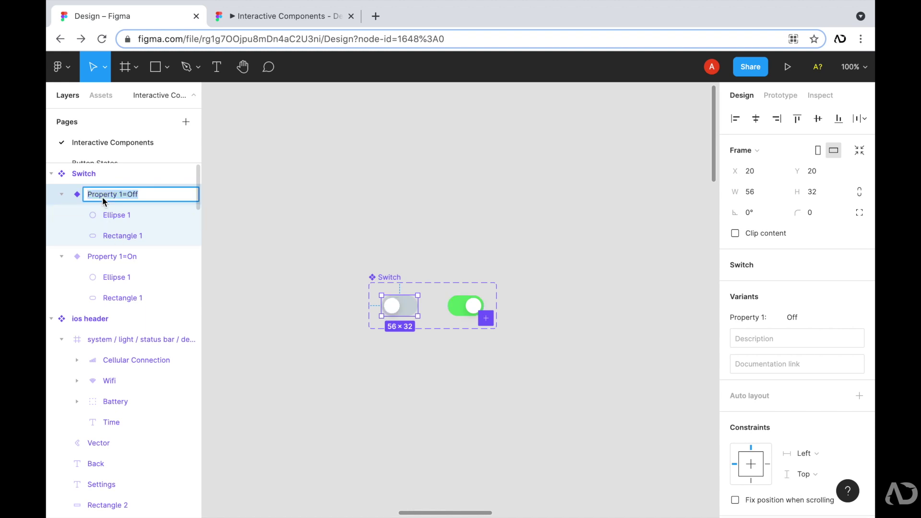
{"action": "key", "text": "BackSpace"}
{"action": "type", "text": "Sta"}
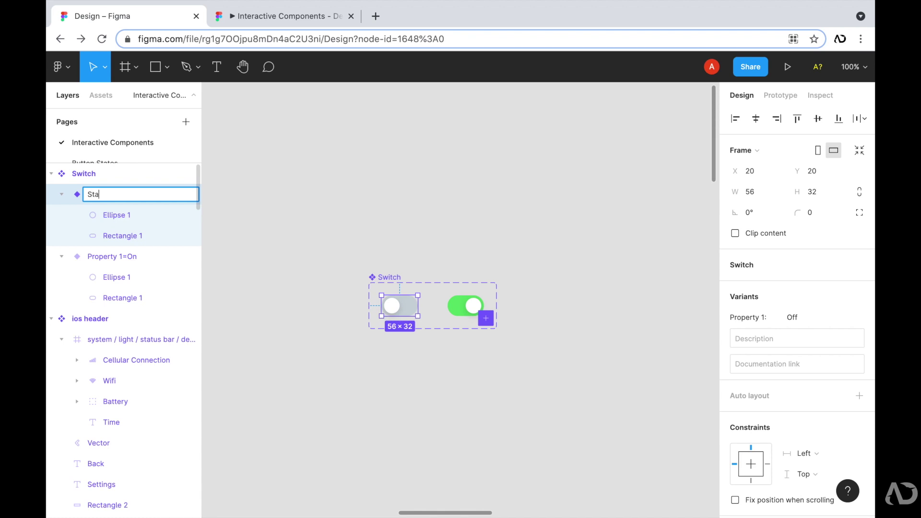
{"action": "type", "text": "te=False"}
{"action": "double_click", "coordinate": [89, 255]}
{"action": "type", "text": "S"}
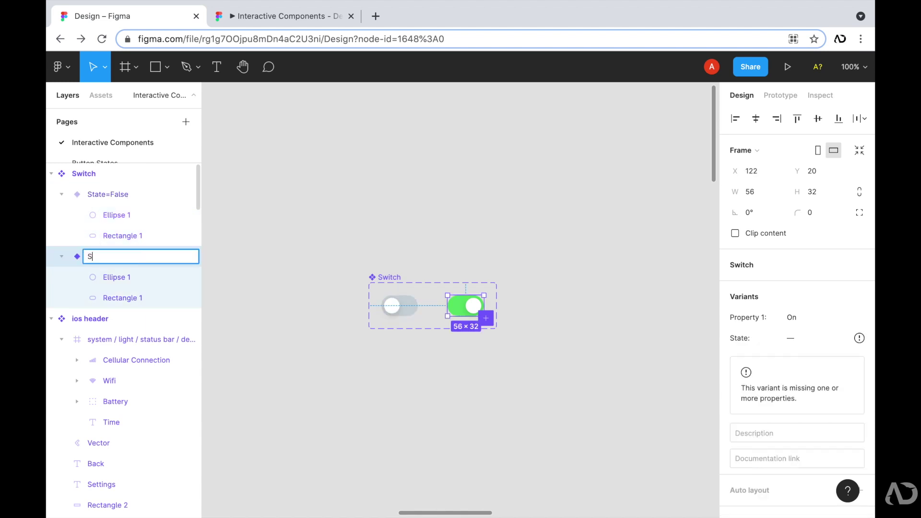
{"action": "type", "text": "tate=True"}
{"action": "left_click", "coordinate": [472, 268]}
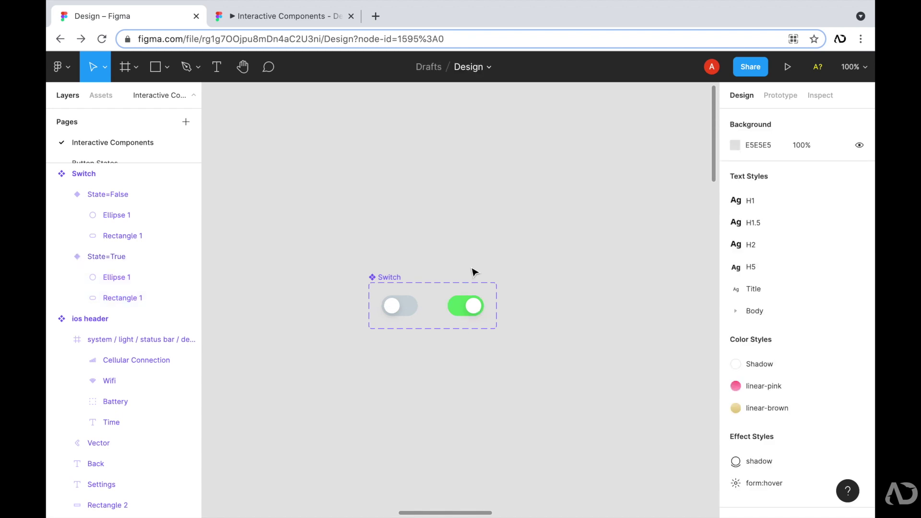
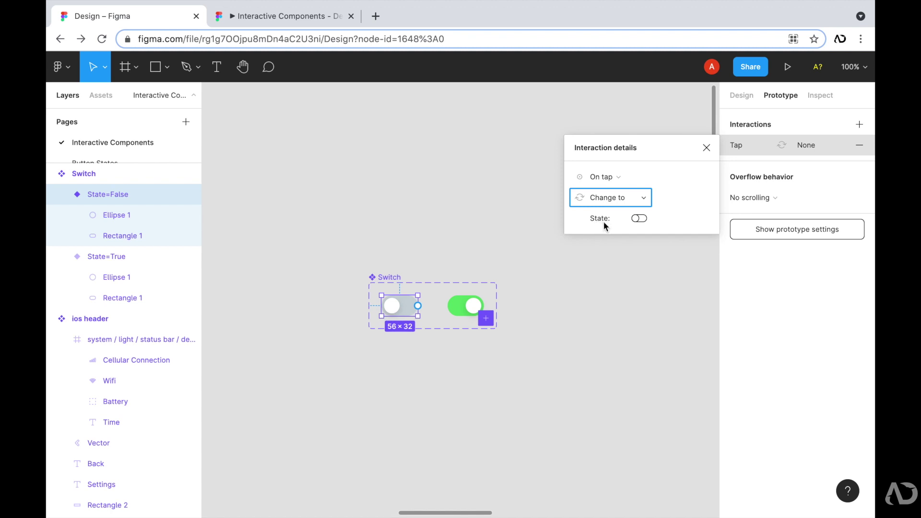
Make the State=False variant's On tap interaction change State to True with a Smart animate transition.
{"action": "left_click", "coordinate": [639, 219]}
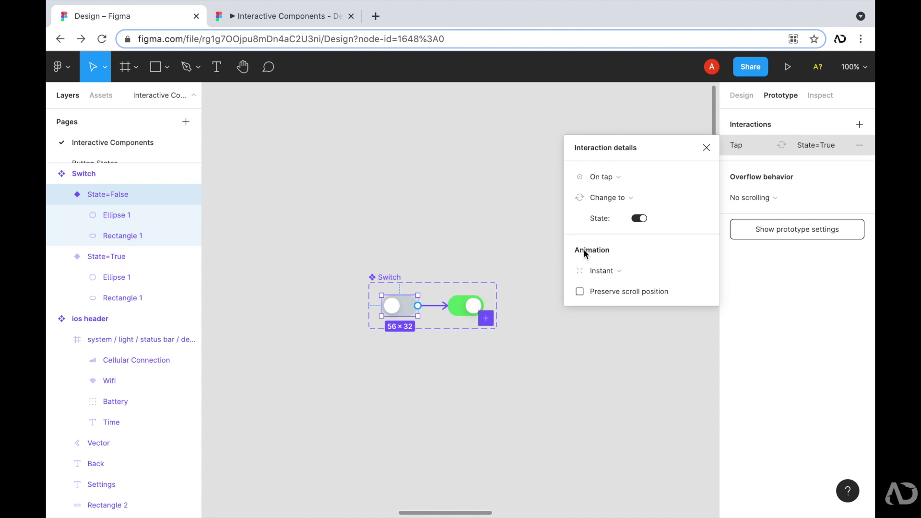
{"action": "left_click", "coordinate": [613, 277]}
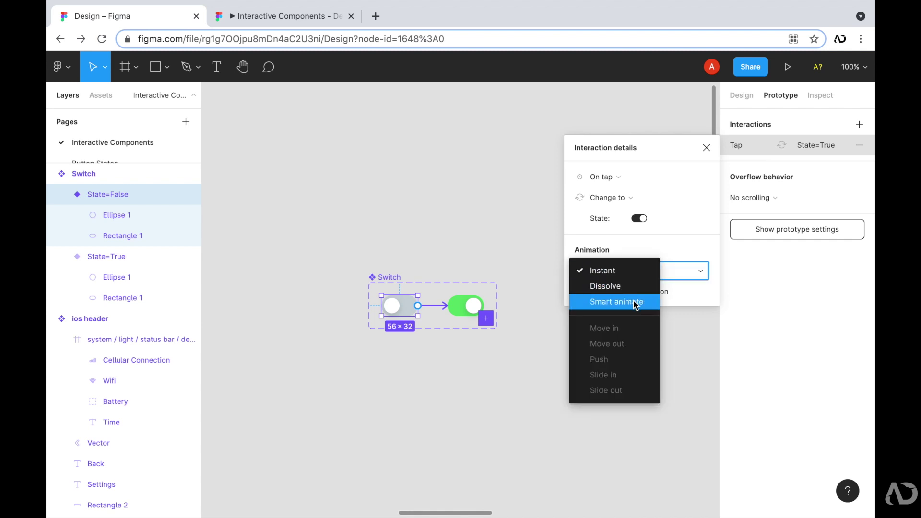
{"action": "left_click", "coordinate": [635, 302]}
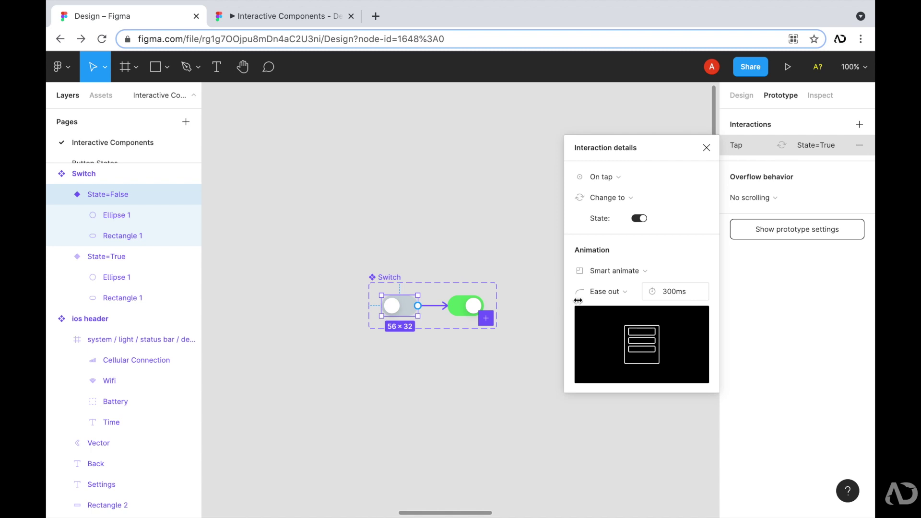
Add an On tap interaction to the State=True variant that changes State to False with Smart animate.
{"action": "left_click", "coordinate": [463, 307]}
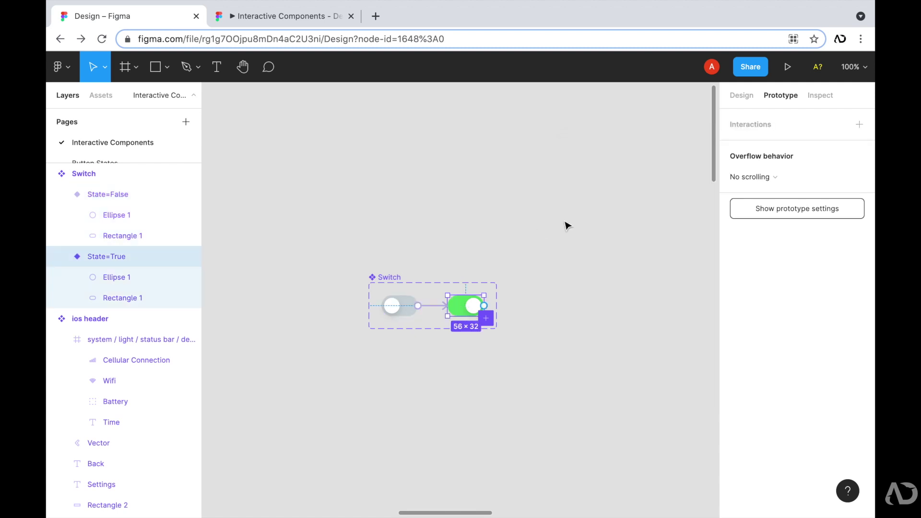
{"action": "left_click", "coordinate": [738, 126]}
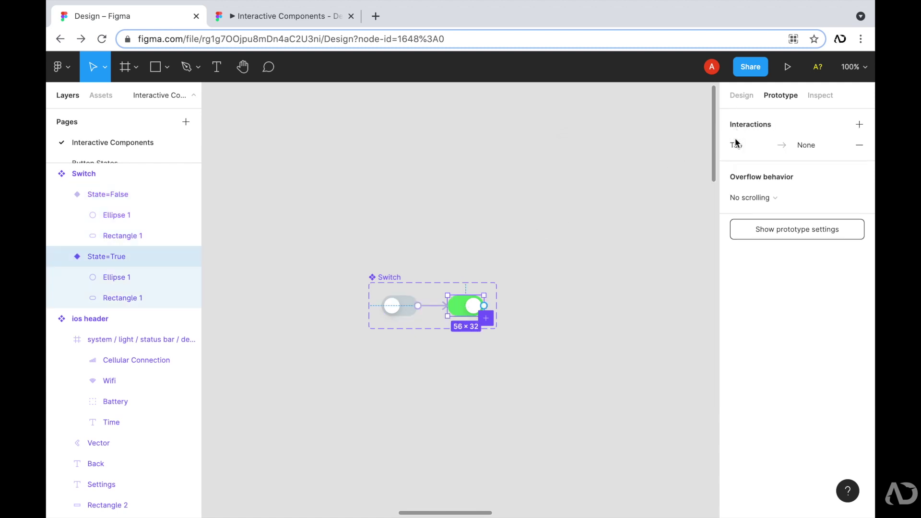
{"action": "left_click", "coordinate": [736, 145]}
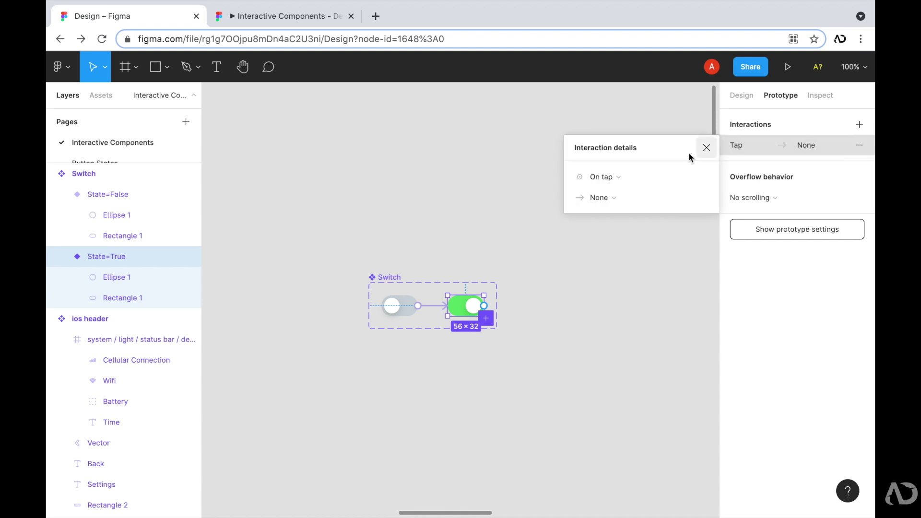
{"action": "left_click", "coordinate": [600, 197]}
{"action": "left_click", "coordinate": [610, 237]}
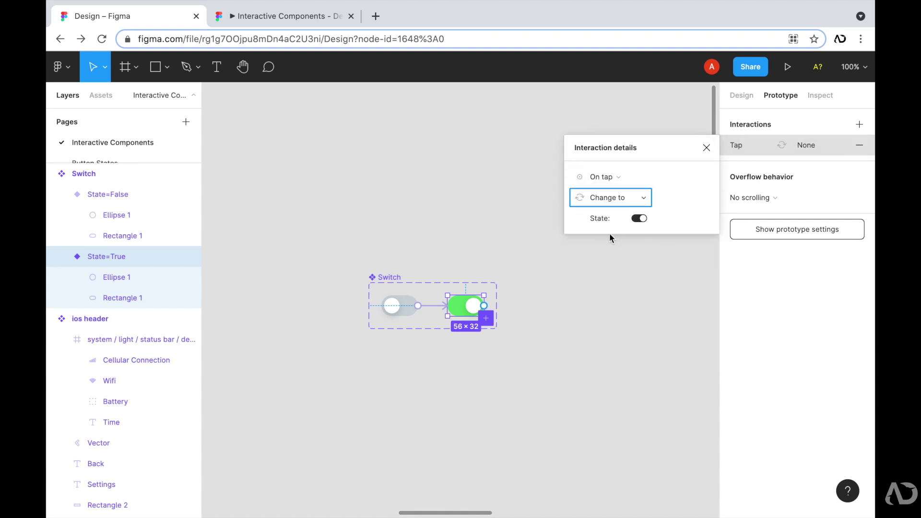
{"action": "left_click", "coordinate": [639, 219]}
{"action": "left_click", "coordinate": [603, 270]}
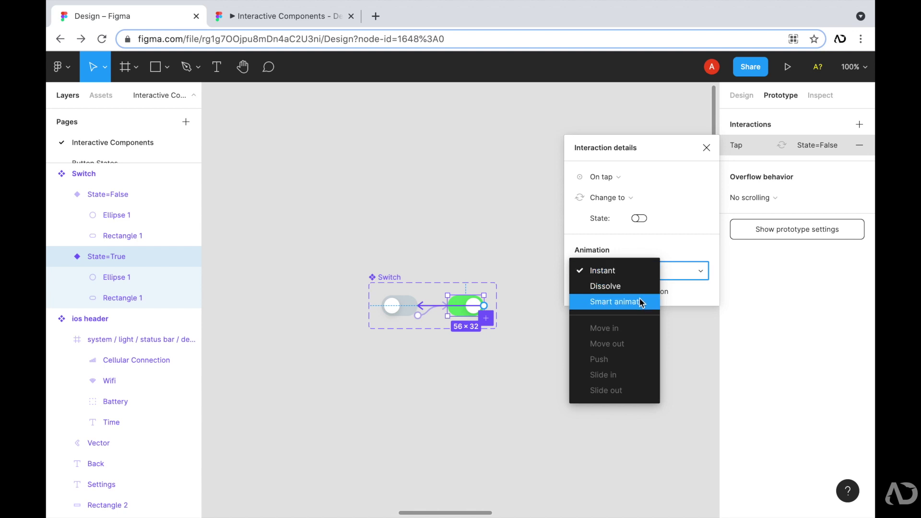
{"action": "left_click", "coordinate": [641, 302]}
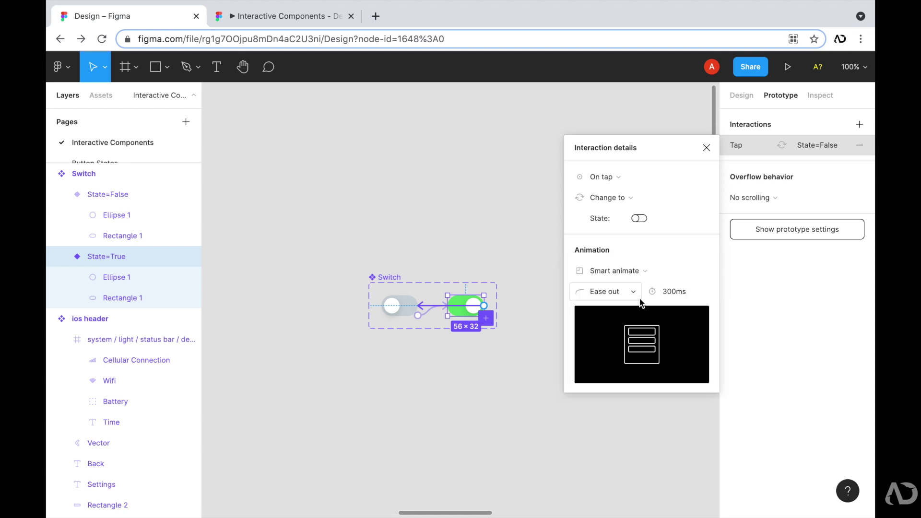
{"action": "left_click", "coordinate": [547, 322]}
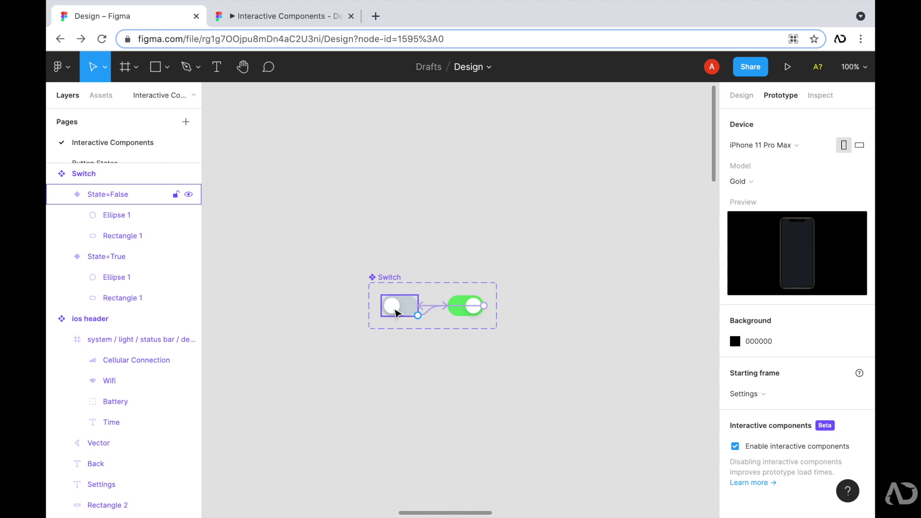
Duplicate the first Settings frame with all switches off and place the copy beyond the last frame of the top row, leaving a gap.
{"action": "scroll", "coordinate": [538, 232], "scroll_direction": "down", "scroll_amount": 5}
{"action": "scroll", "coordinate": [538, 232], "scroll_direction": "right", "scroll_amount": 5}
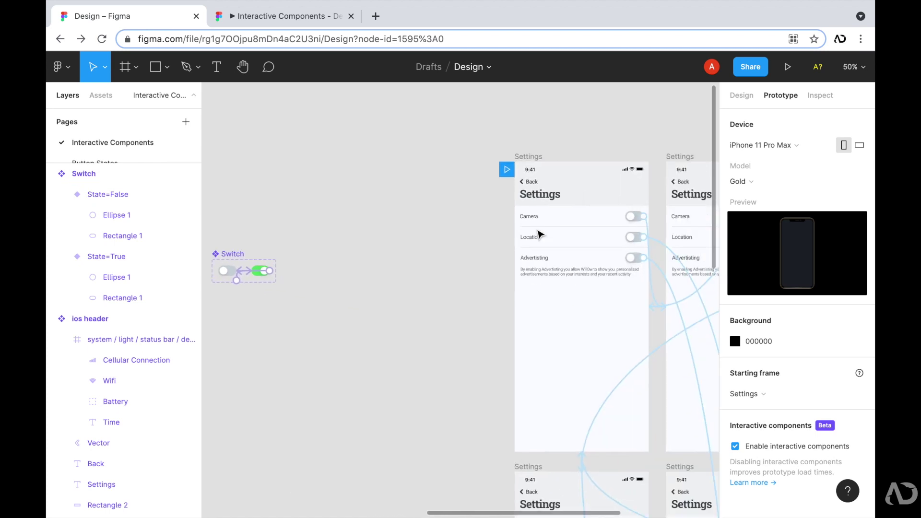
{"action": "scroll", "coordinate": [540, 234], "scroll_direction": "right", "scroll_amount": 3}
{"action": "scroll", "coordinate": [541, 234], "scroll_direction": "down", "scroll_amount": 1}
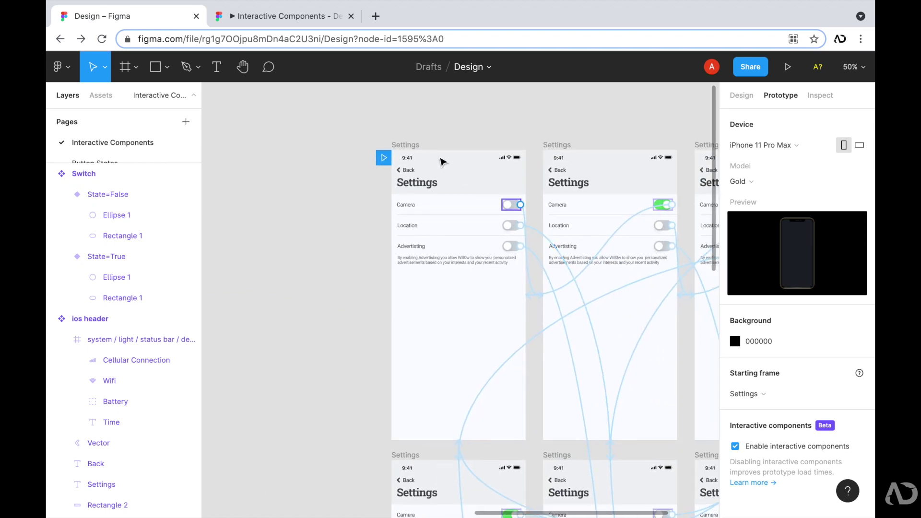
{"action": "left_click", "coordinate": [406, 145]}
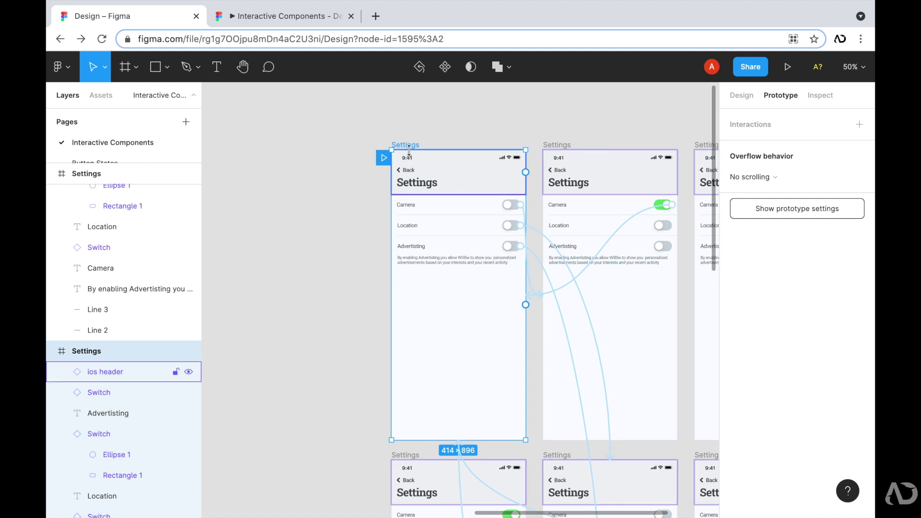
{"action": "key", "text": "ctrl+v"}
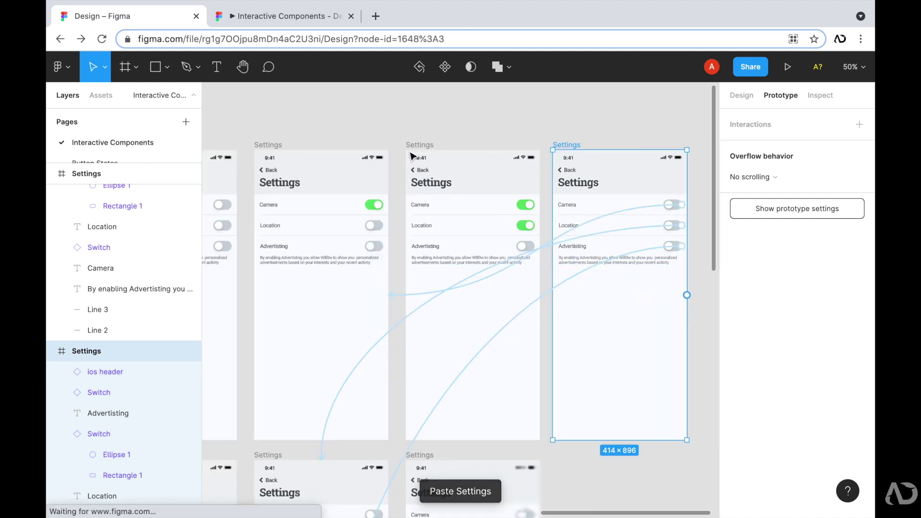
{"action": "scroll", "coordinate": [410, 154], "scroll_direction": "right", "scroll_amount": 5}
{"action": "scroll", "coordinate": [410, 155], "scroll_direction": "right", "scroll_amount": 2}
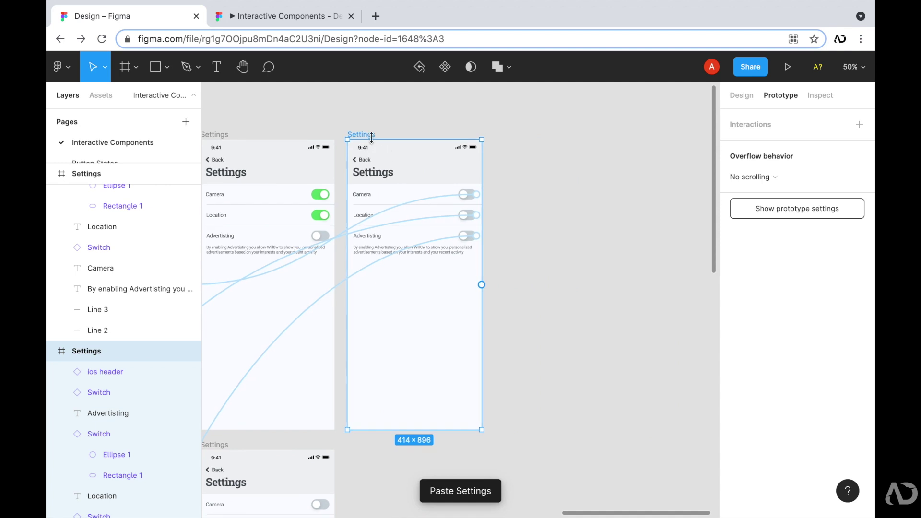
{"action": "left_click_drag", "start_coordinate": [368, 136], "coordinate": [394, 138]}
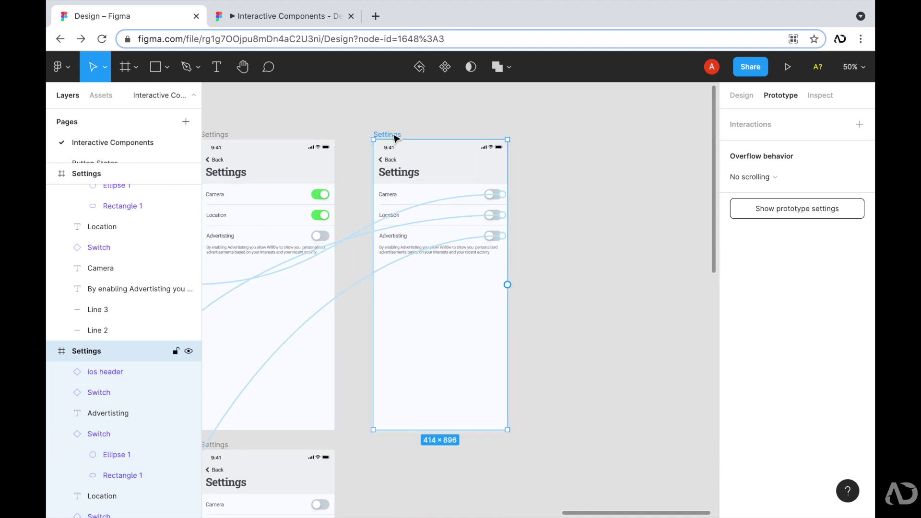
Remove the Tap interactions linking to other Settings frames from the three switches in the duplicated frame.
{"action": "left_click", "coordinate": [456, 200]}
{"action": "left_click", "coordinate": [489, 216]}
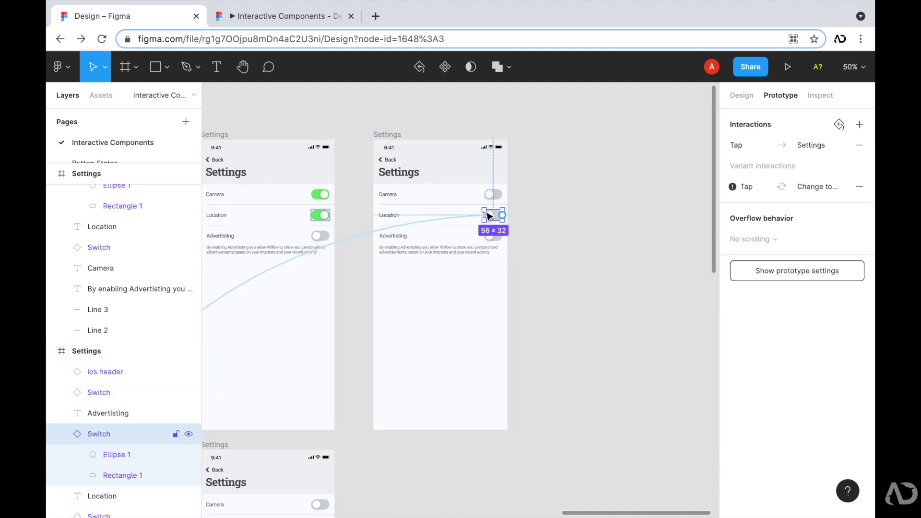
{"action": "left_click", "coordinate": [468, 218]}
{"action": "key", "text": "Delete"}
{"action": "key", "text": "ctrl+z"}
{"action": "key", "text": "Delete"}
{"action": "left_click", "coordinate": [526, 253]}
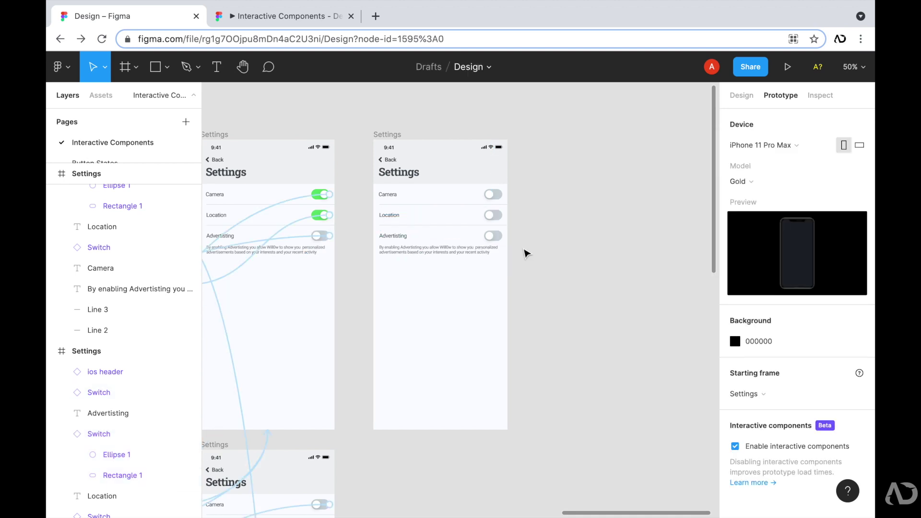
Turn the State property of the duplicated frame's Camera switch on and back off.
{"action": "scroll", "coordinate": [526, 252], "scroll_direction": "up", "scroll_amount": 2}
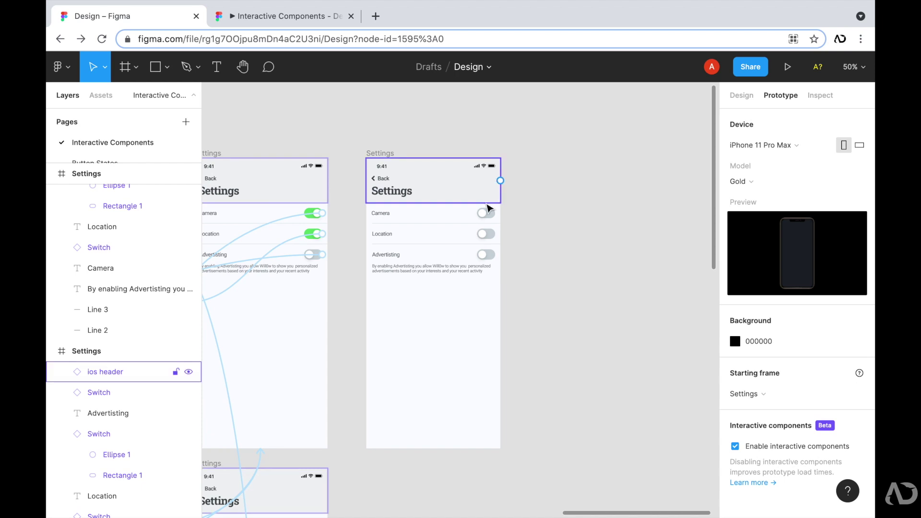
{"action": "left_click", "coordinate": [739, 99]}
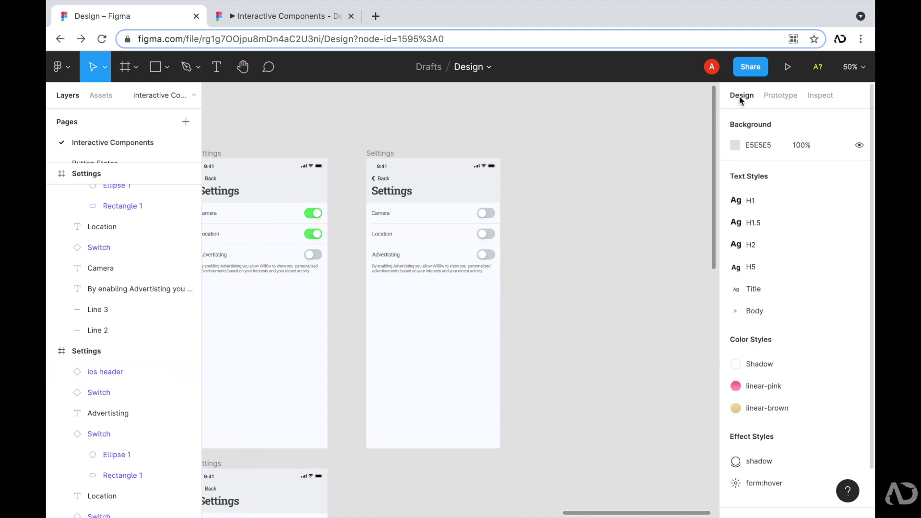
{"action": "left_click", "coordinate": [490, 216]}
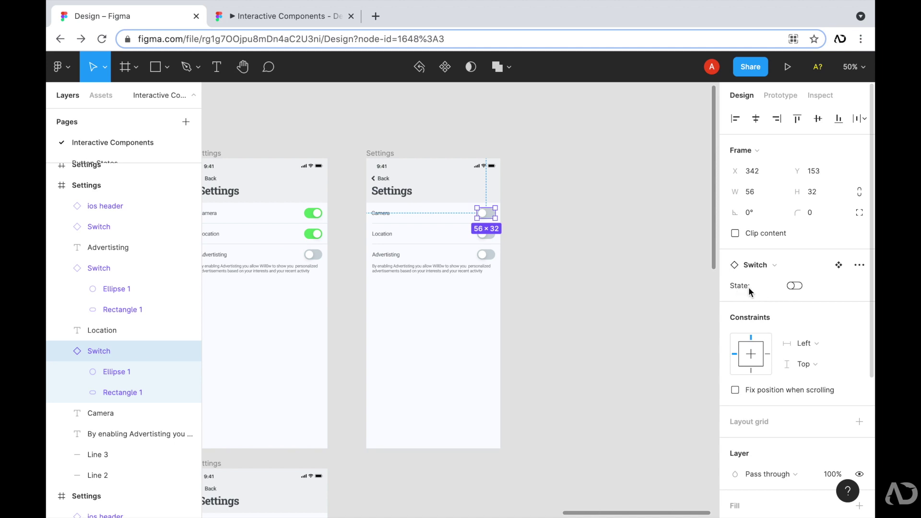
{"action": "left_click", "coordinate": [793, 286]}
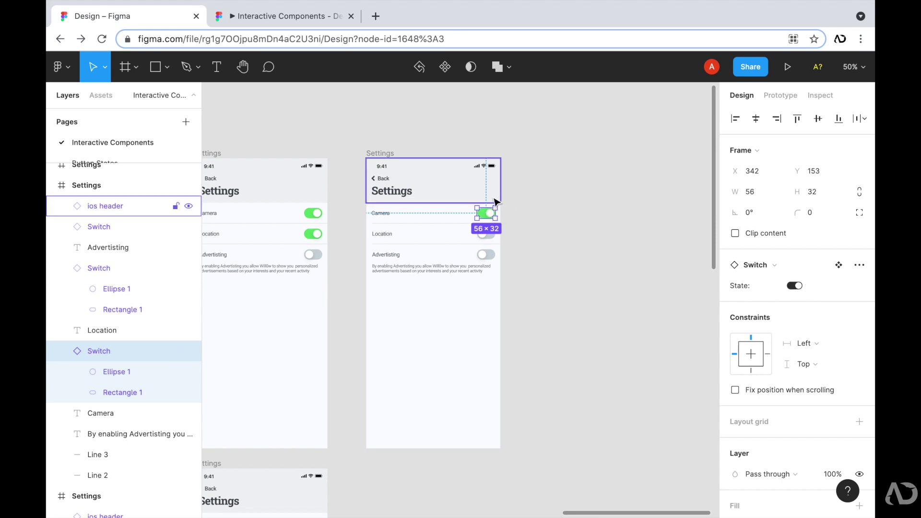
{"action": "left_click", "coordinate": [796, 286]}
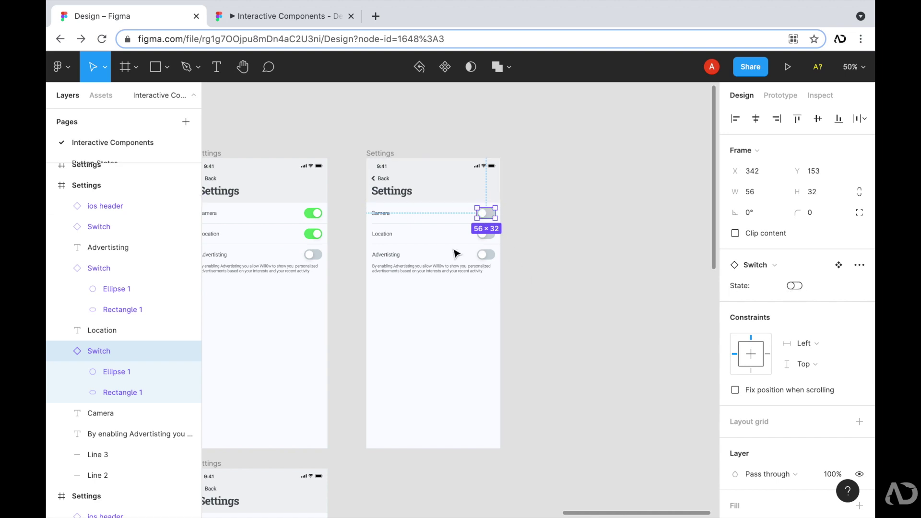
Change the duplicated frame's heading to "Settings w/ Variants" and rename the frame as Settings w Variants.
{"action": "scroll", "coordinate": [457, 196], "scroll_direction": "left", "scroll_amount": 3}
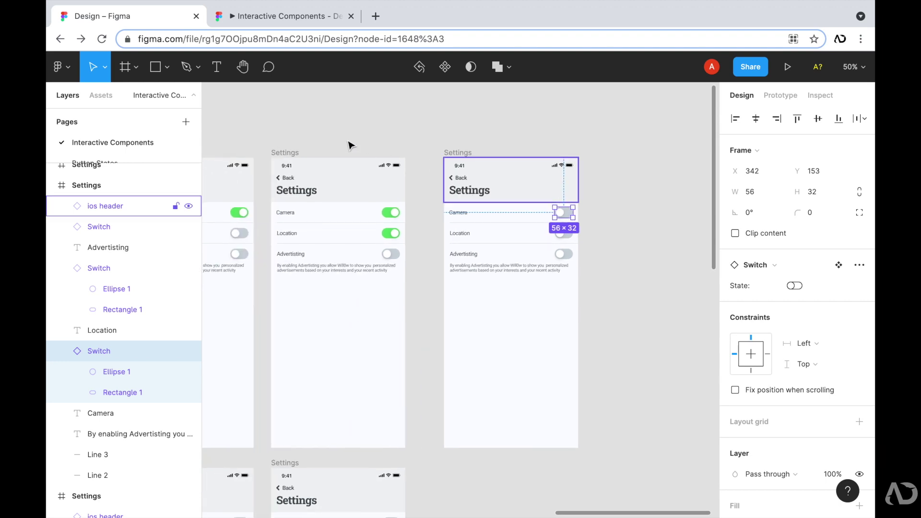
{"action": "left_click", "coordinate": [485, 192]}
{"action": "double_click", "coordinate": [484, 192]}
{"action": "type", "text": "w"}
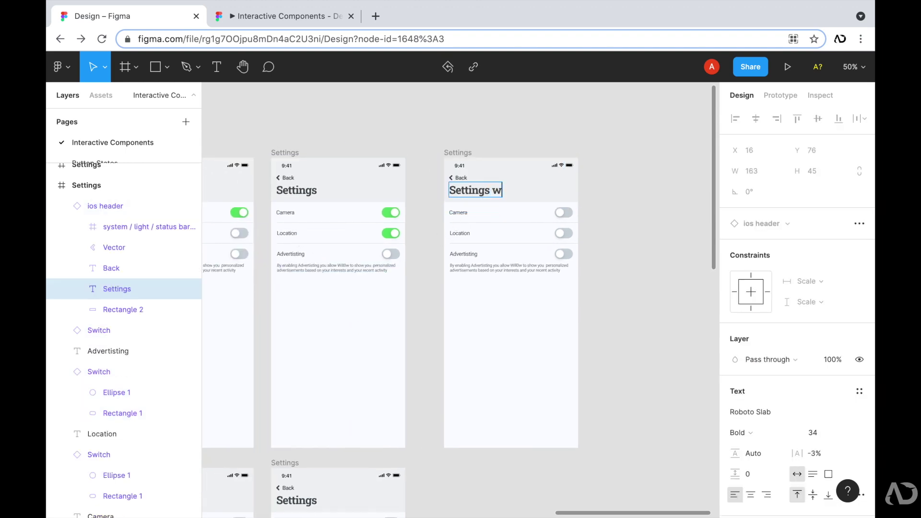
{"action": "type", "text": "/ Variants"}
{"action": "left_click", "coordinate": [630, 210]}
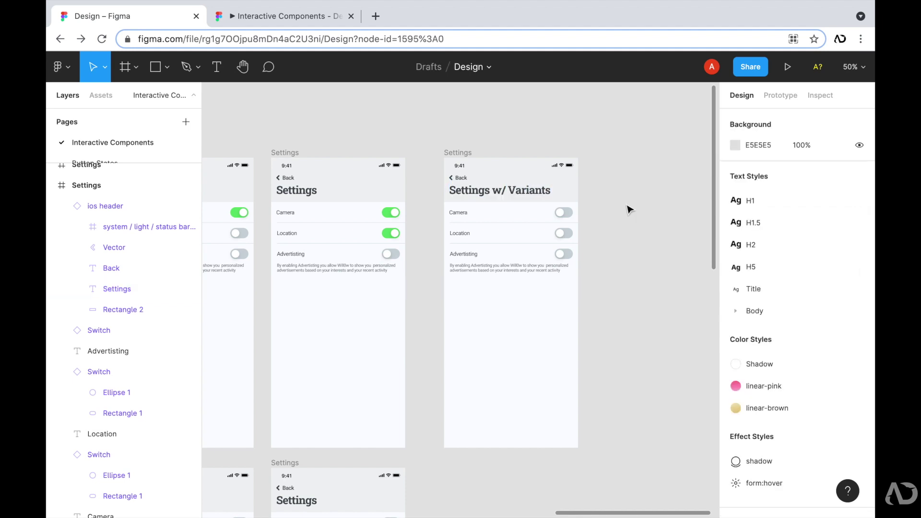
{"action": "left_click", "coordinate": [465, 153]}
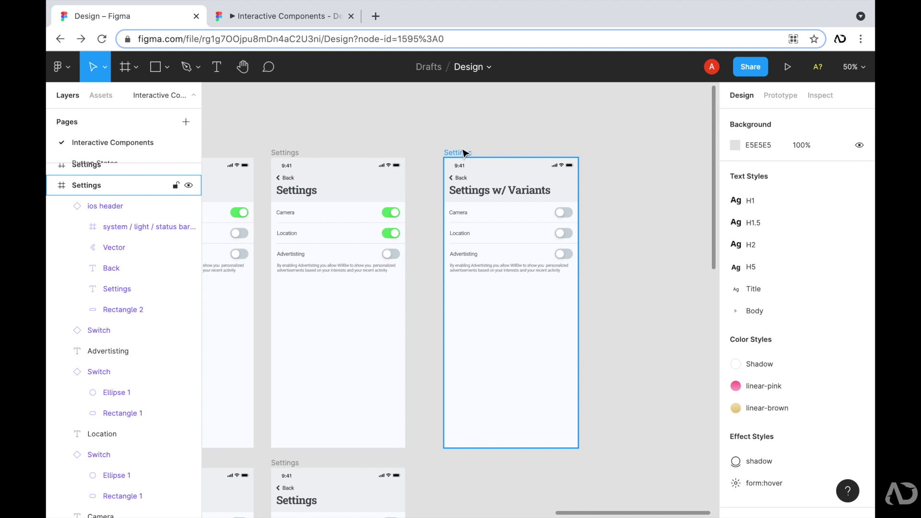
{"action": "left_click", "coordinate": [464, 153]}
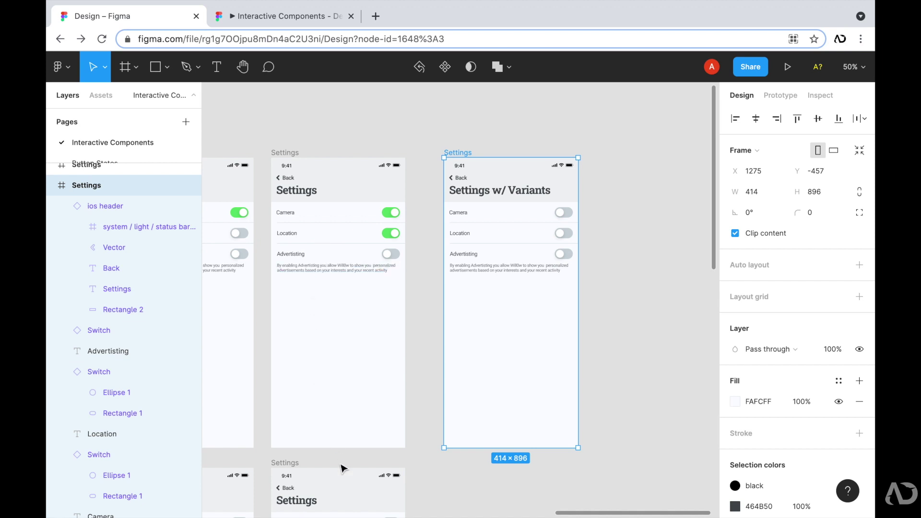
Preview the Settings w Variants frame as a prototype and test its Camera, Advertisting and Location switches.
{"action": "key", "text": "super+alt+Return"}
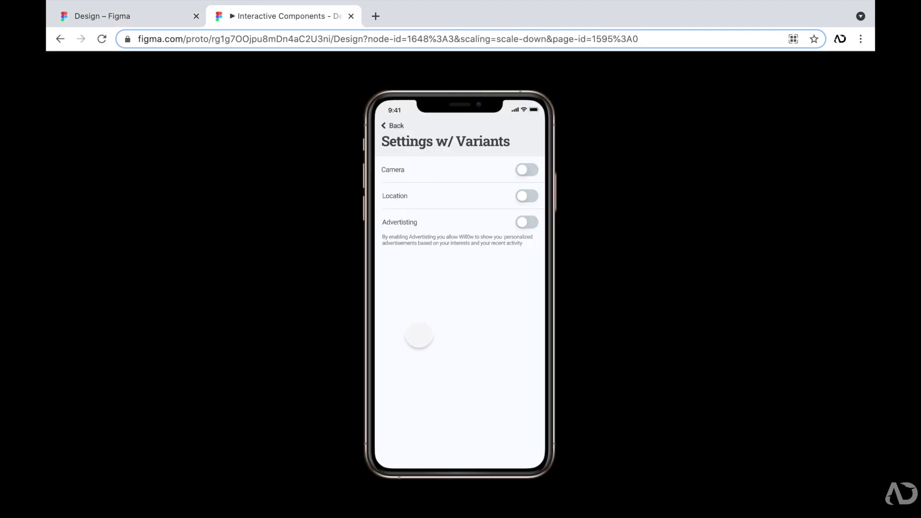
{"action": "left_click", "coordinate": [529, 170]}
{"action": "left_click", "coordinate": [530, 221]}
{"action": "left_click", "coordinate": [527, 196]}
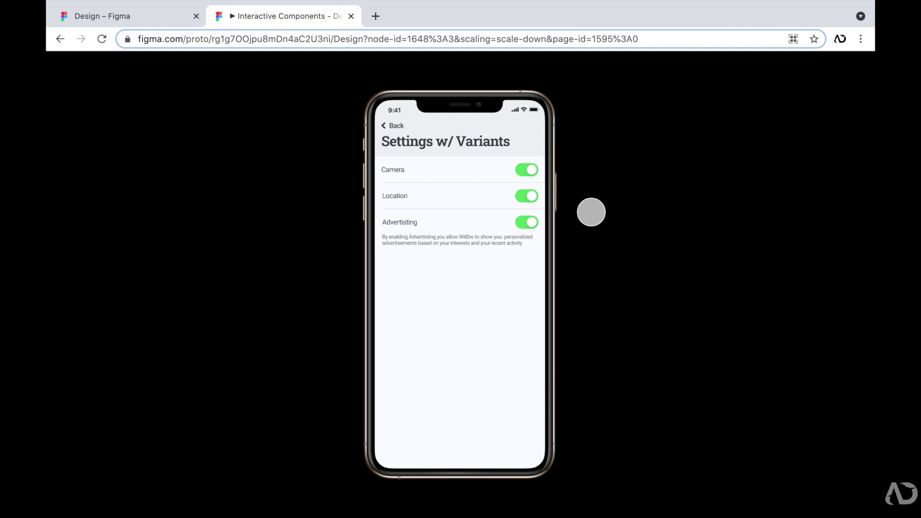
{"action": "left_click", "coordinate": [531, 197]}
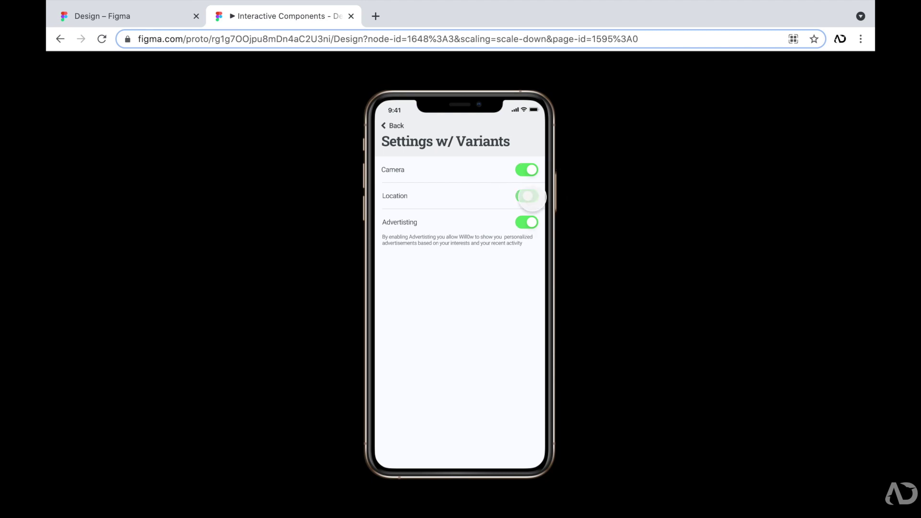
Back in the design file, set the Smart animate duration of the State=False variant's tap interaction to 200 ms.
{"action": "key", "text": "ctrl+shift+Tab"}
{"action": "scroll", "coordinate": [331, 222], "scroll_direction": "left", "scroll_amount": 6}
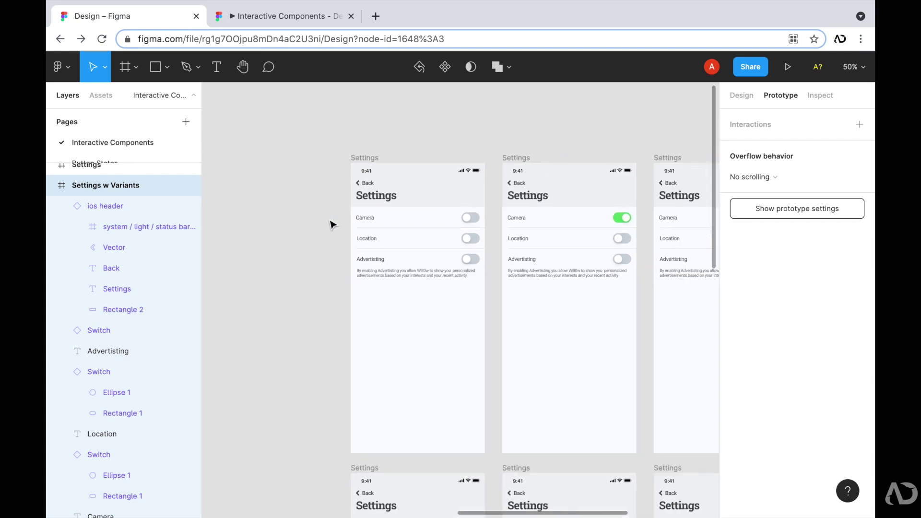
{"action": "scroll", "coordinate": [331, 225], "scroll_direction": "left", "scroll_amount": 4}
{"action": "key", "text": "shift+0"}
{"action": "scroll", "coordinate": [329, 223], "scroll_direction": "left", "scroll_amount": 7}
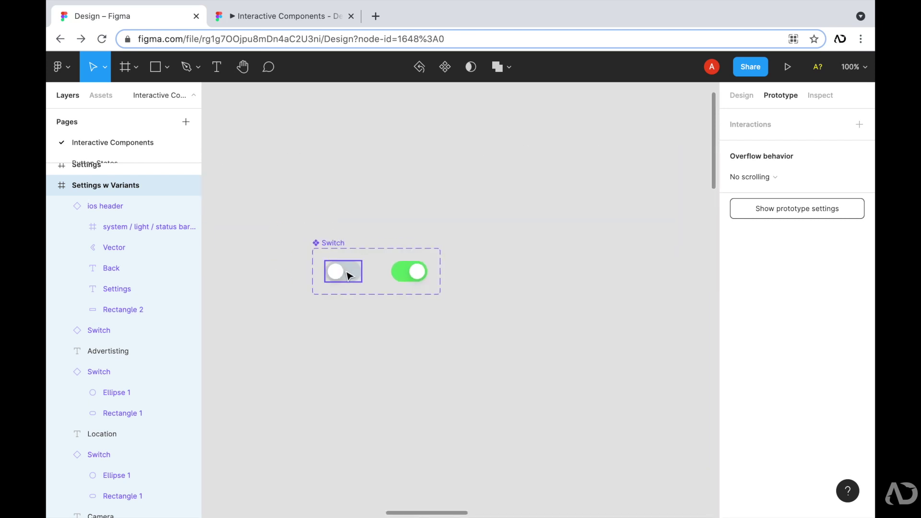
{"action": "left_click", "coordinate": [349, 276]}
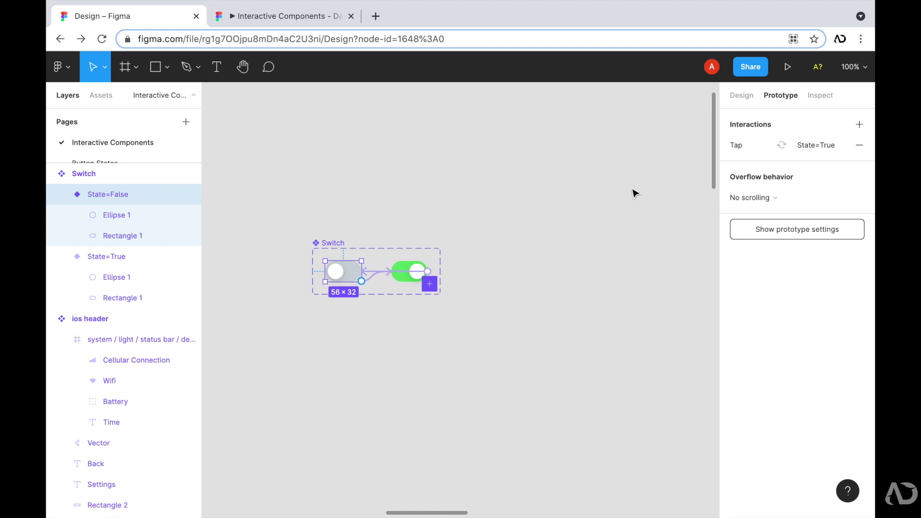
{"action": "left_click", "coordinate": [808, 146]}
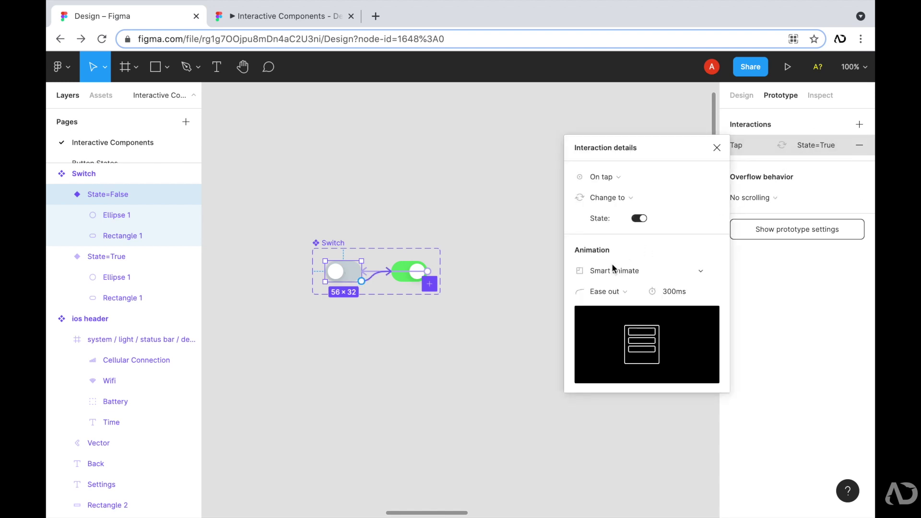
{"action": "left_click", "coordinate": [676, 291]}
{"action": "type", "text": "200"}
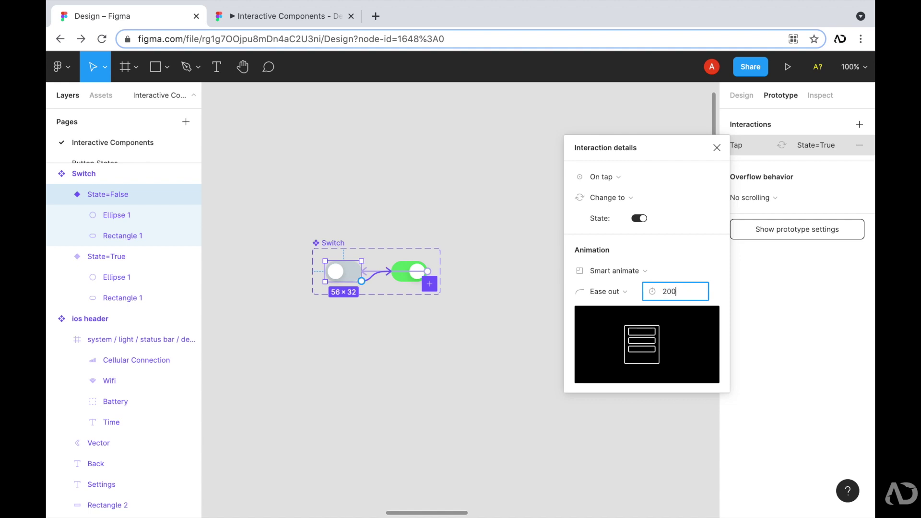
{"action": "key", "text": "Return"}
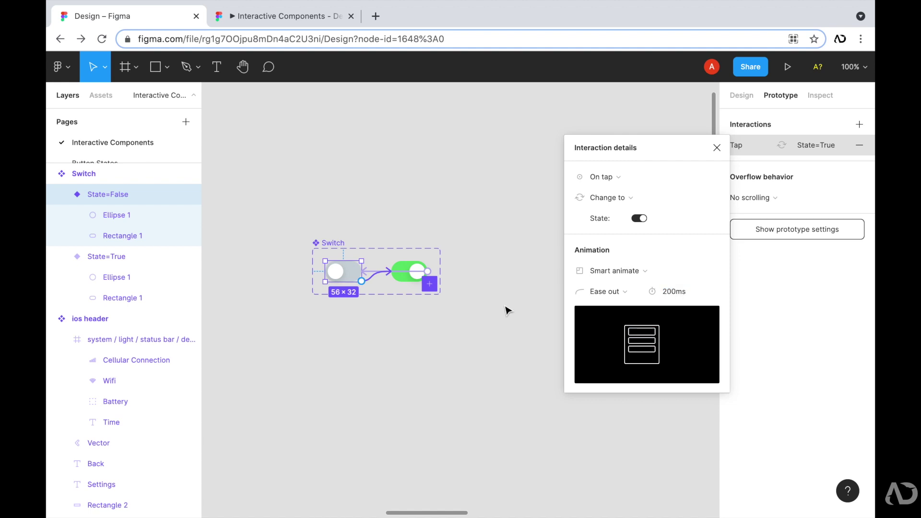
Set the Smart animate duration of the State=True variant's tap interaction to 200 ms.
{"action": "left_click", "coordinate": [404, 274]}
{"action": "left_click", "coordinate": [669, 294]}
{"action": "type", "text": "200"}
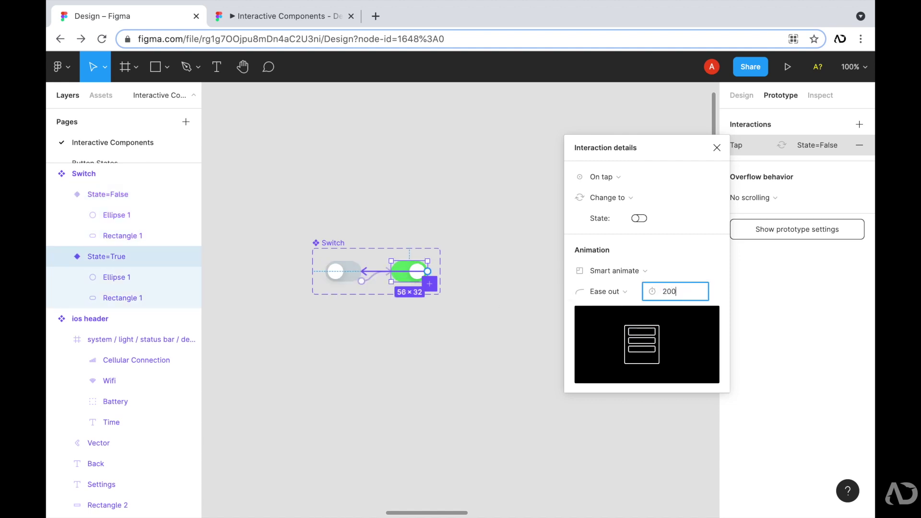
{"action": "key", "text": "Return"}
Run the prototype again and toggle the Camera, Location and Advertisting switches to check the faster animation.
{"action": "left_click", "coordinate": [787, 65]}
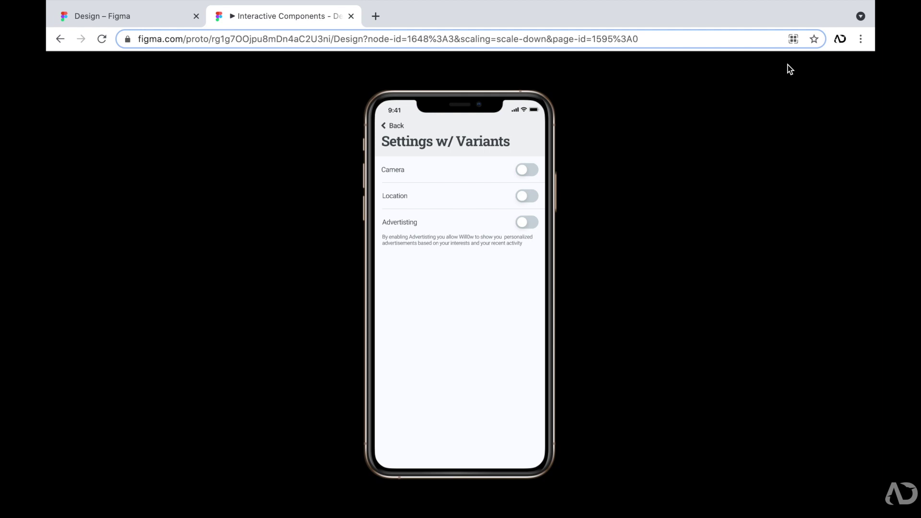
{"action": "left_click", "coordinate": [527, 170]}
{"action": "left_click", "coordinate": [526, 195]}
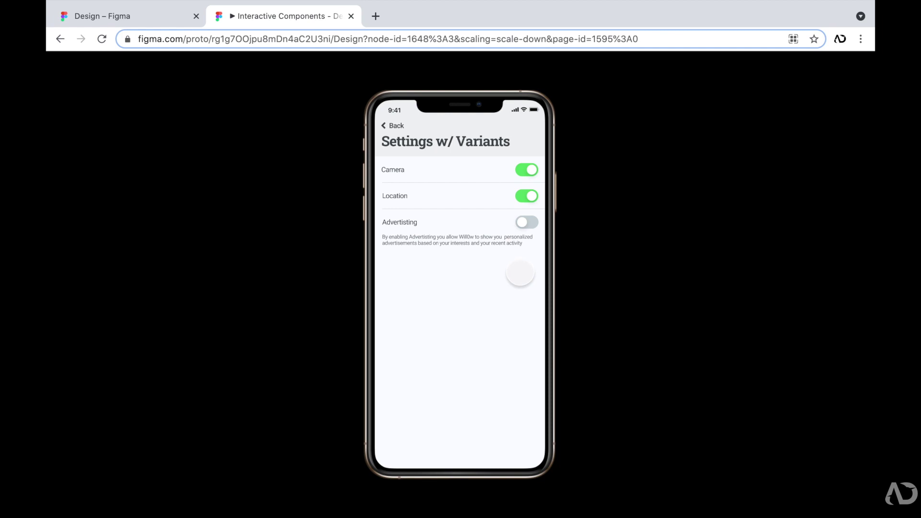
{"action": "left_click", "coordinate": [527, 222]}
{"action": "left_click", "coordinate": [527, 195]}
{"action": "left_click", "coordinate": [527, 170]}
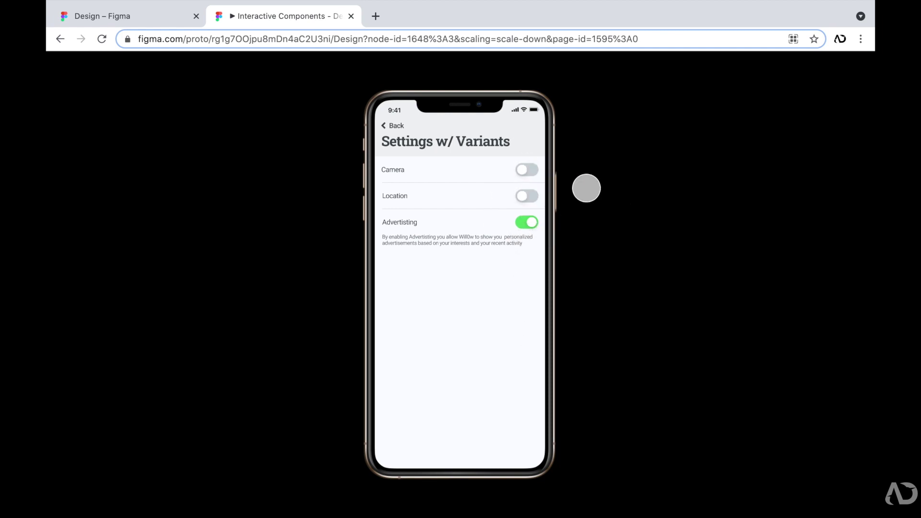
{"action": "left_click", "coordinate": [526, 169]}
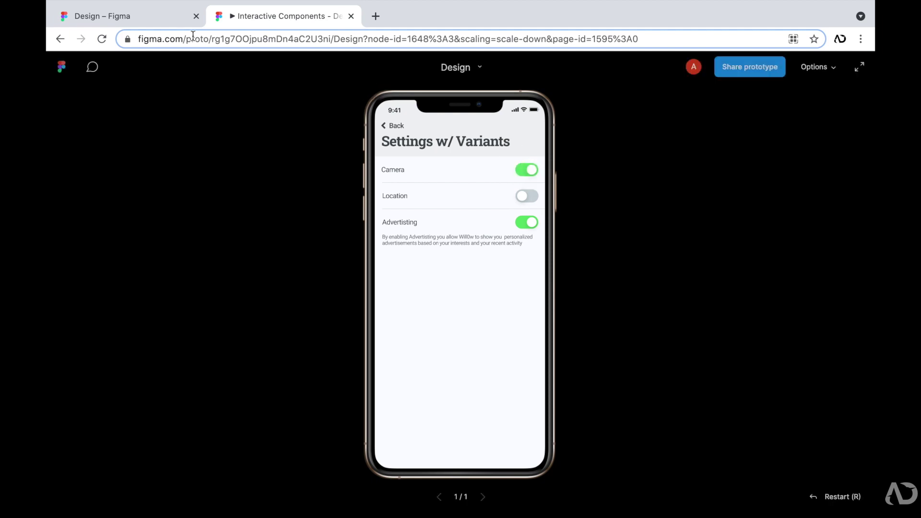
Return to the design file and compare the linked Settings frames with the single Settings w Variants frame.
{"action": "key", "text": "ctrl+shift+Tab"}
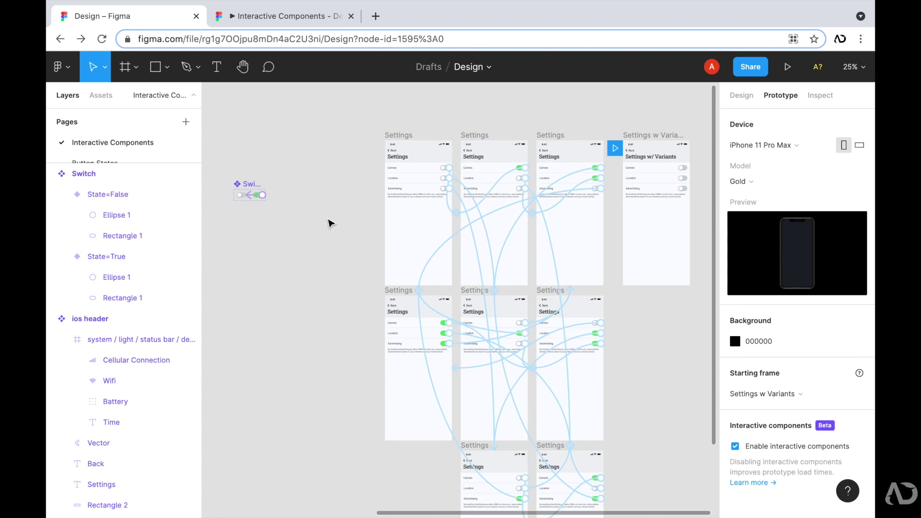
{"action": "scroll", "coordinate": [331, 224], "scroll_direction": "up", "scroll_amount": 1}
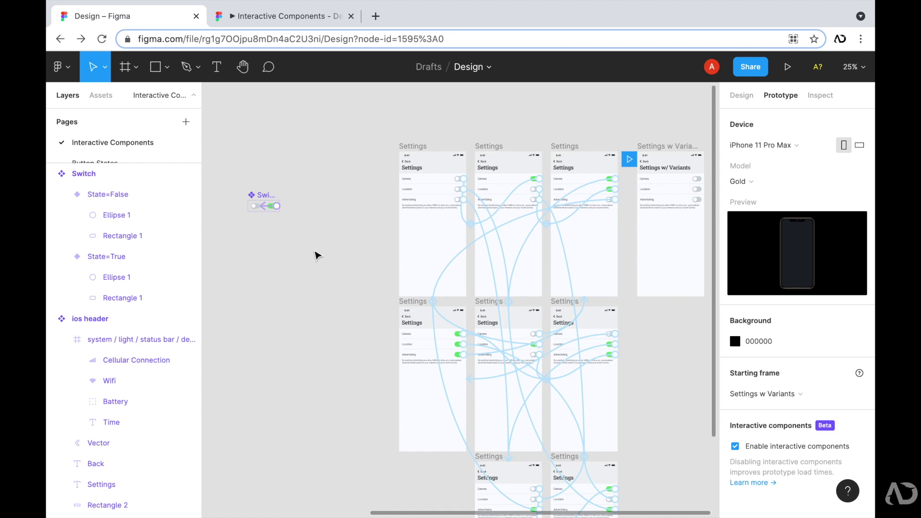
{"action": "scroll", "coordinate": [316, 251], "scroll_direction": "right", "scroll_amount": 2}
{"action": "scroll", "coordinate": [316, 252], "scroll_direction": "up", "scroll_amount": 1}
{"action": "scroll", "coordinate": [316, 251], "scroll_direction": "right", "scroll_amount": 1}
{"action": "scroll", "coordinate": [316, 251], "scroll_direction": "up", "scroll_amount": 1}
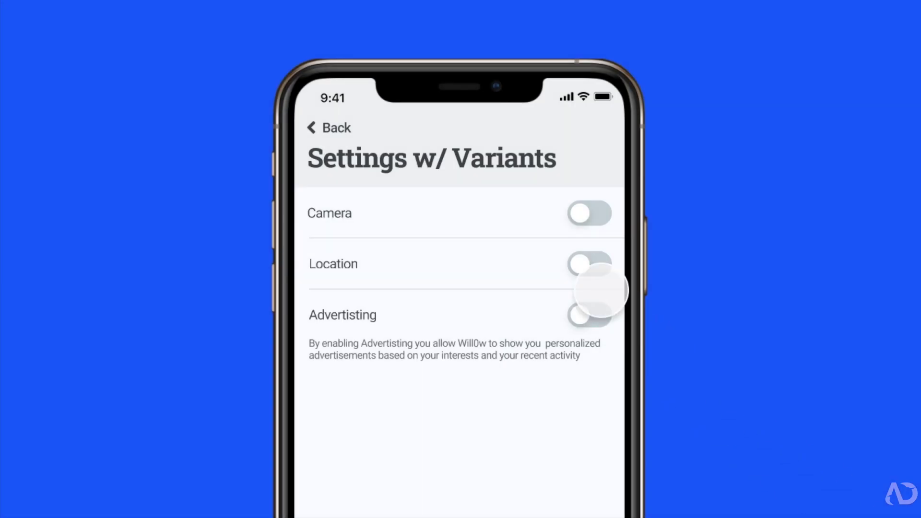
Switch Camera, Advertisting and Location on and back off in the Settings w/ Variants prototype.
{"action": "left_click", "coordinate": [587, 213]}
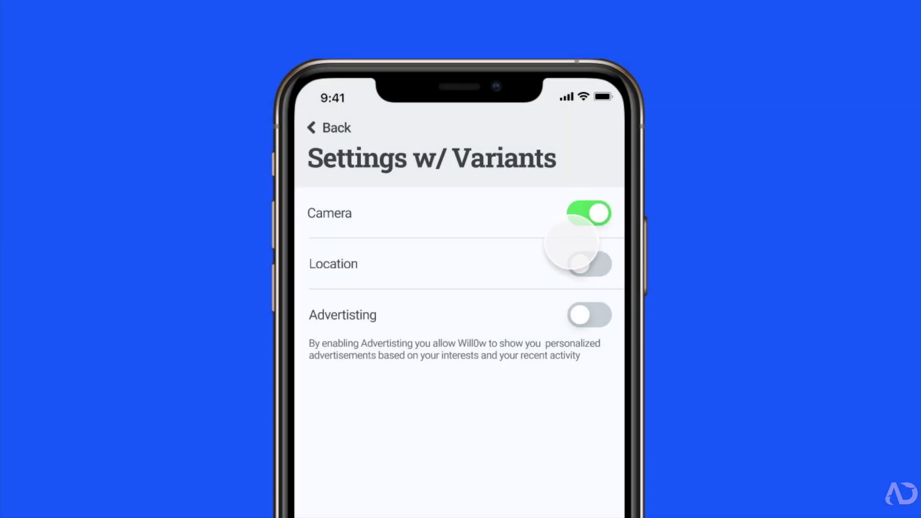
{"action": "left_click", "coordinate": [589, 314]}
{"action": "left_click", "coordinate": [583, 265]}
{"action": "left_click", "coordinate": [578, 213]}
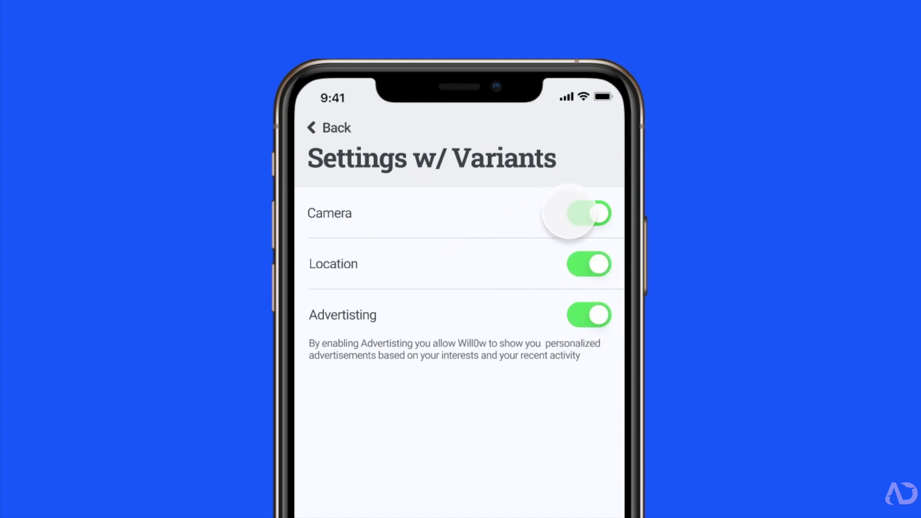
{"action": "left_click", "coordinate": [587, 315]}
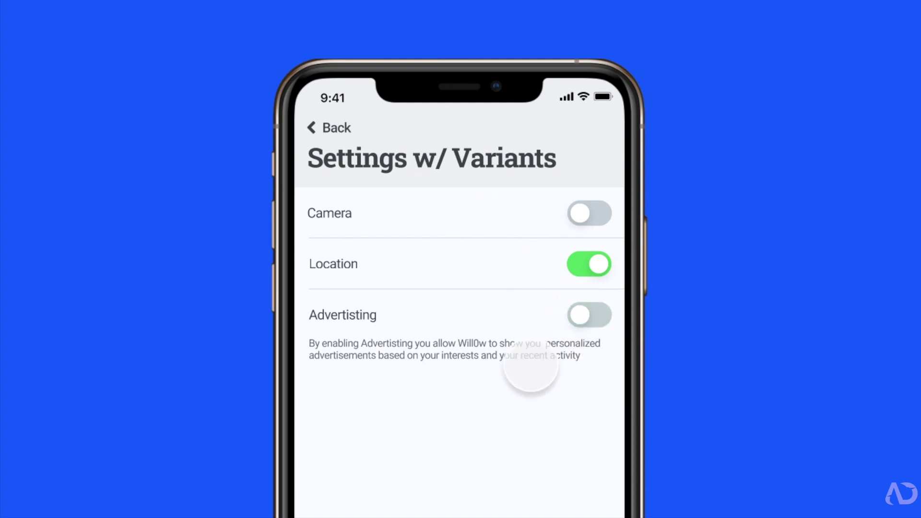
{"action": "left_click", "coordinate": [587, 264]}
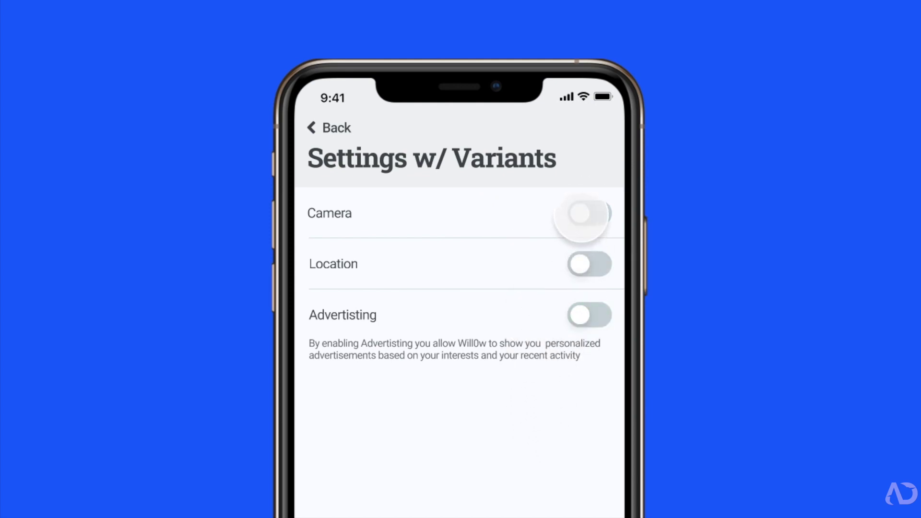